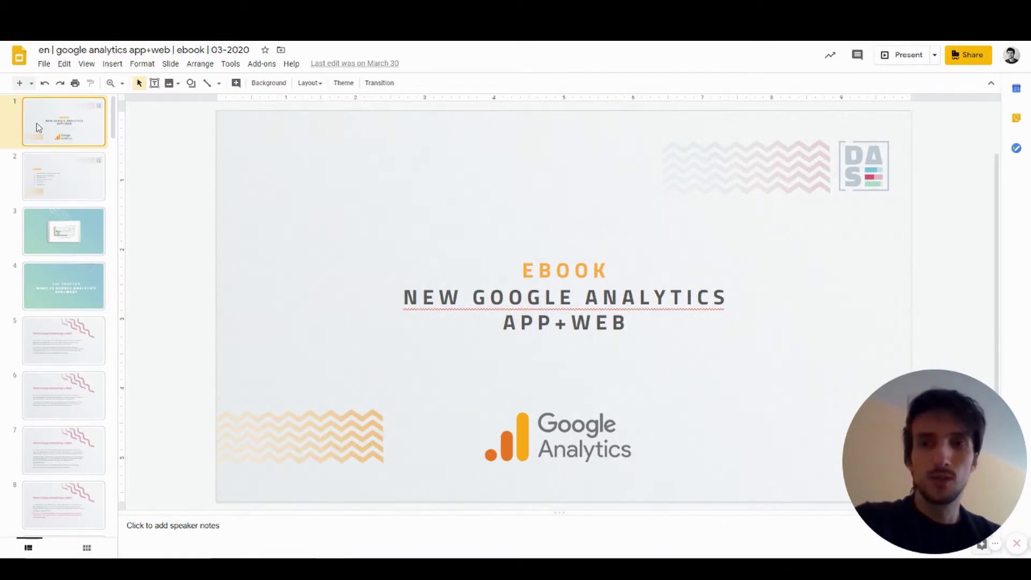
# Page through the ebook slides from the first chapter past the user properties and web implementation slides
pyautogui.press('Down')
pyautogui.press('Down')
pyautogui.press('Down')
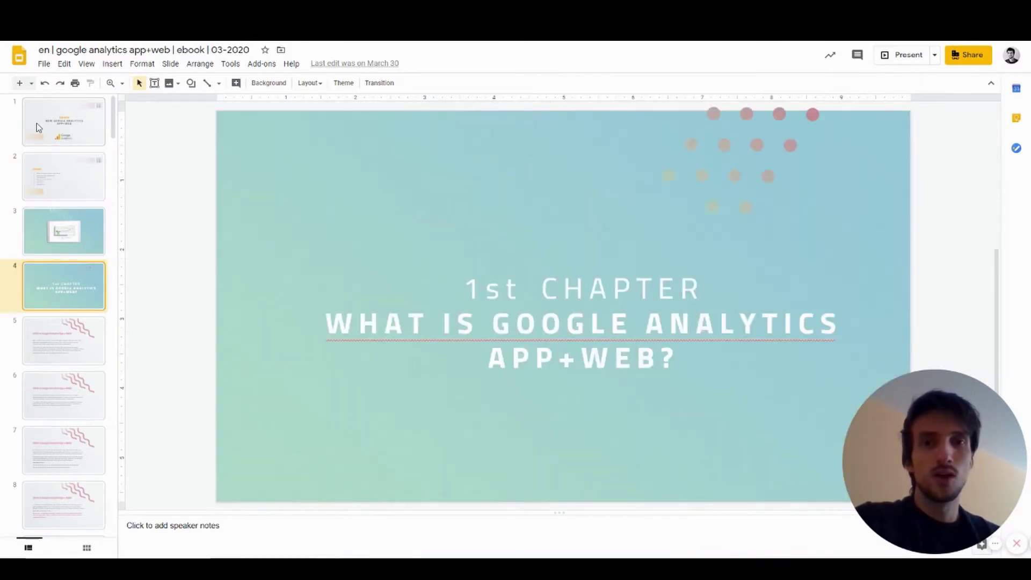
pyautogui.press('Down')
pyautogui.press('Down')
pyautogui.press('Down')
pyautogui.press('Down')
pyautogui.press('Down')
pyautogui.press('Down')
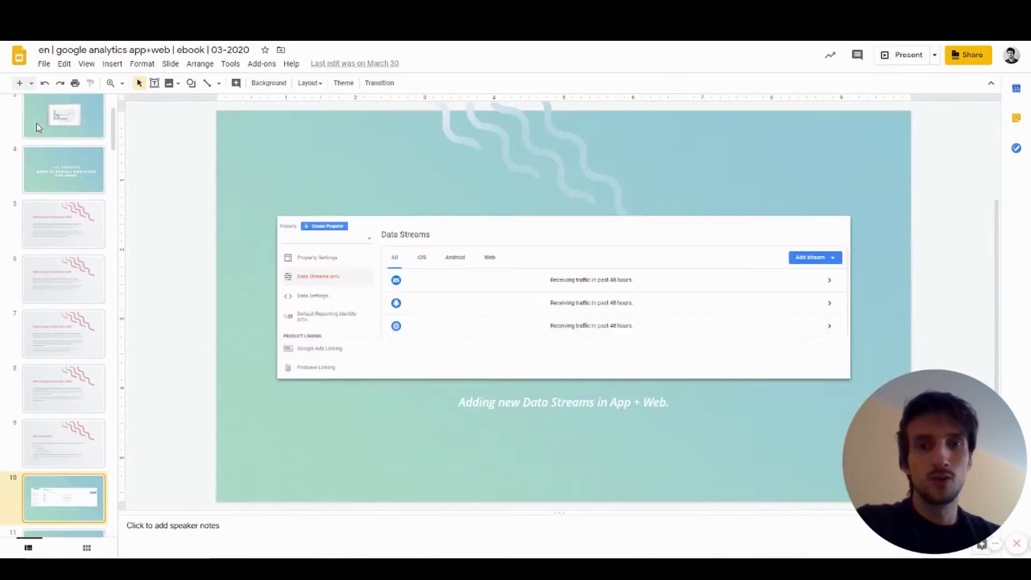
pyautogui.press('Down')
pyautogui.press('Down')
pyautogui.press('Down')
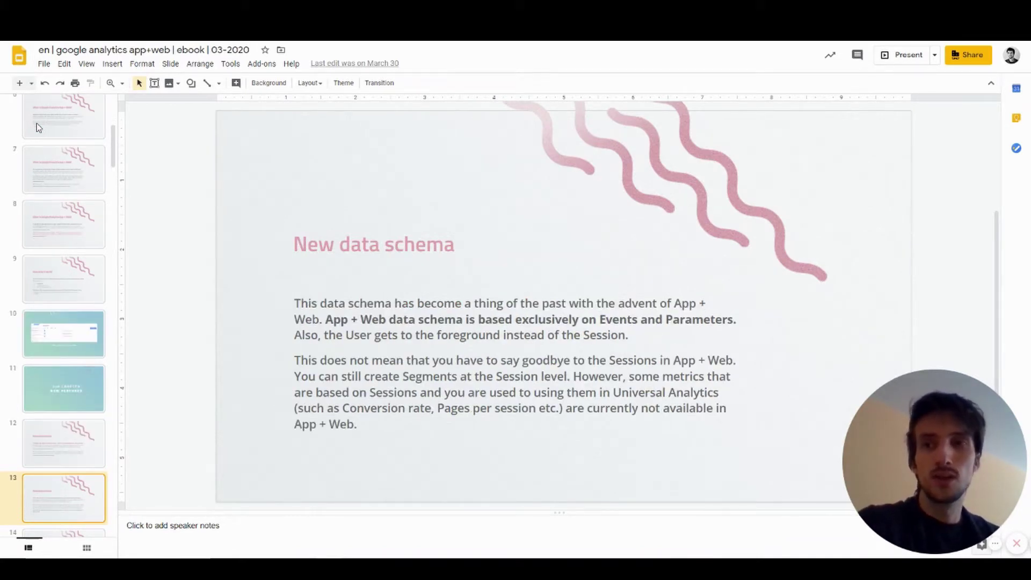
pyautogui.press('Down')
pyautogui.press('Down')
pyautogui.press('Down')
pyautogui.press('Down')
pyautogui.press('Down')
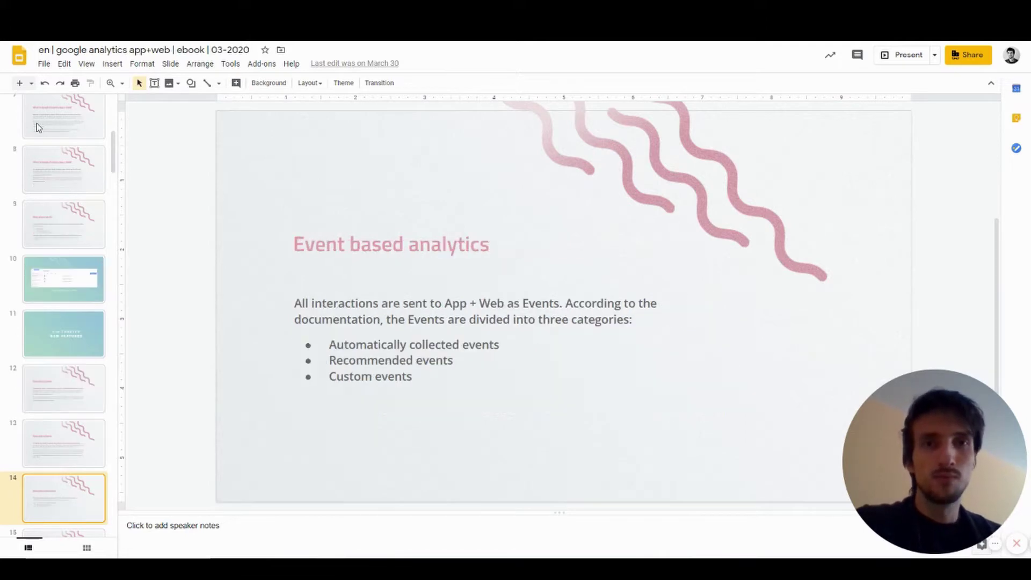
pyautogui.press('Down')
pyautogui.press('Down')
pyautogui.press('Down')
pyautogui.press('Down')
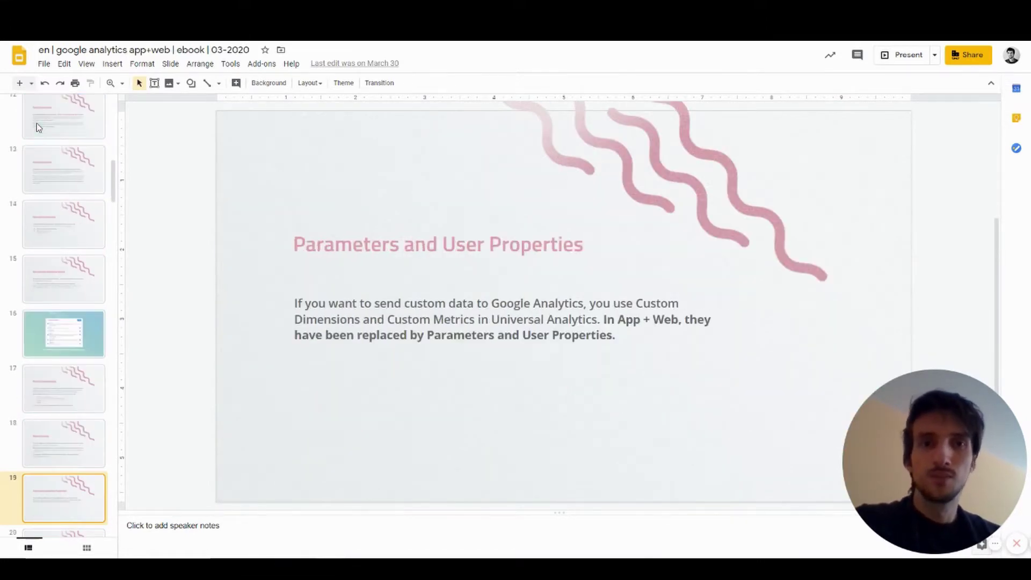
pyautogui.press('Down')
pyautogui.press('Down')
pyautogui.press('Down')
pyautogui.press('Down')
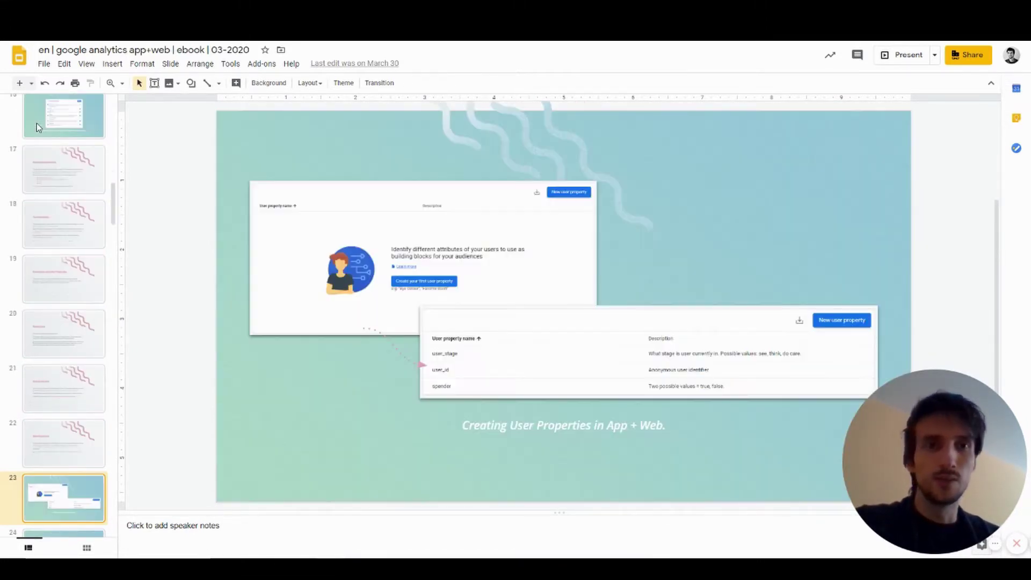
pyautogui.press('Down')
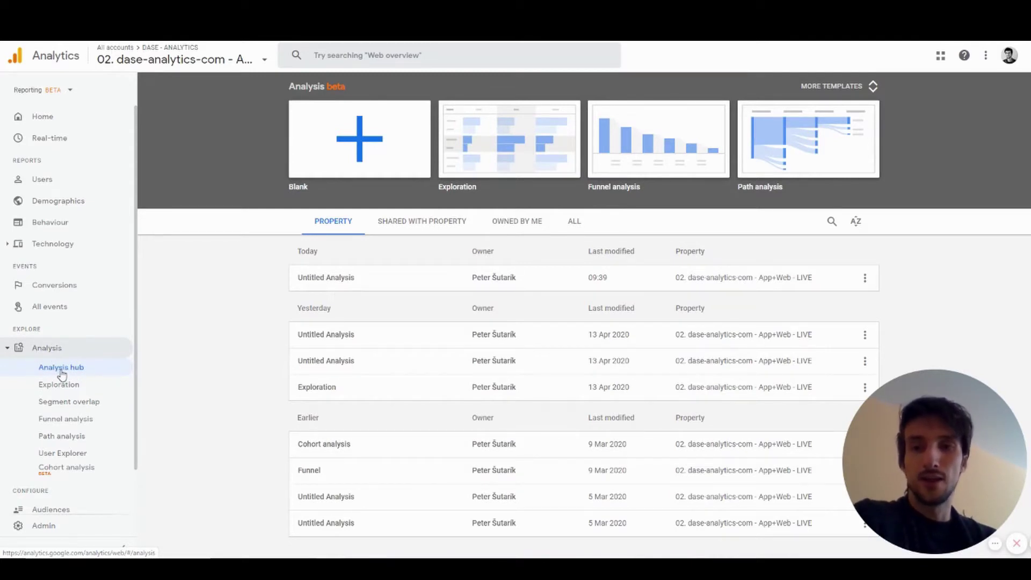
# Start a new Blank exploration from the Analysis hub templates
pyautogui.click(337, 126)
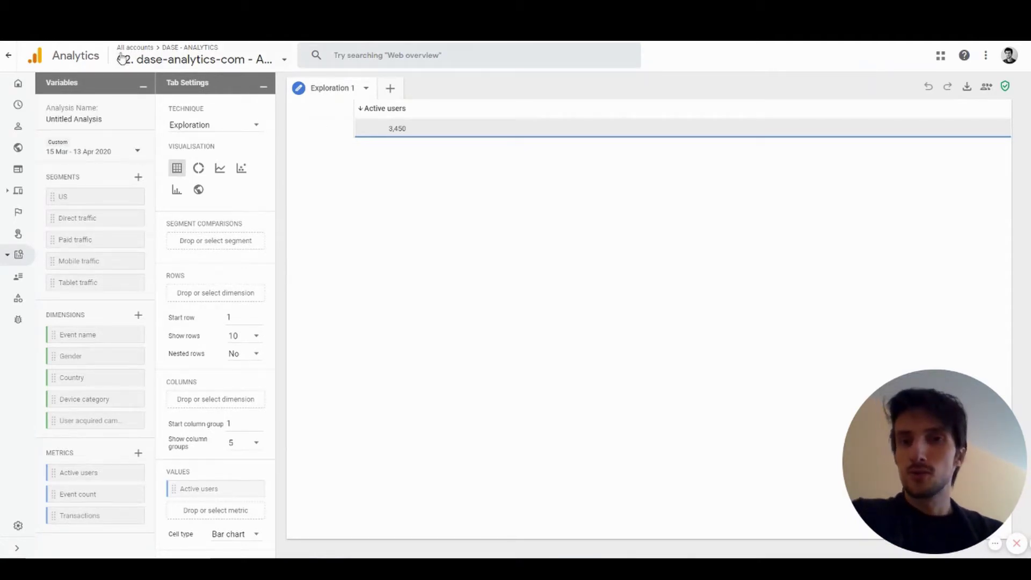
# Collapse the Tab Settings panel, then expand it again beside Variables
pyautogui.click(263, 86)
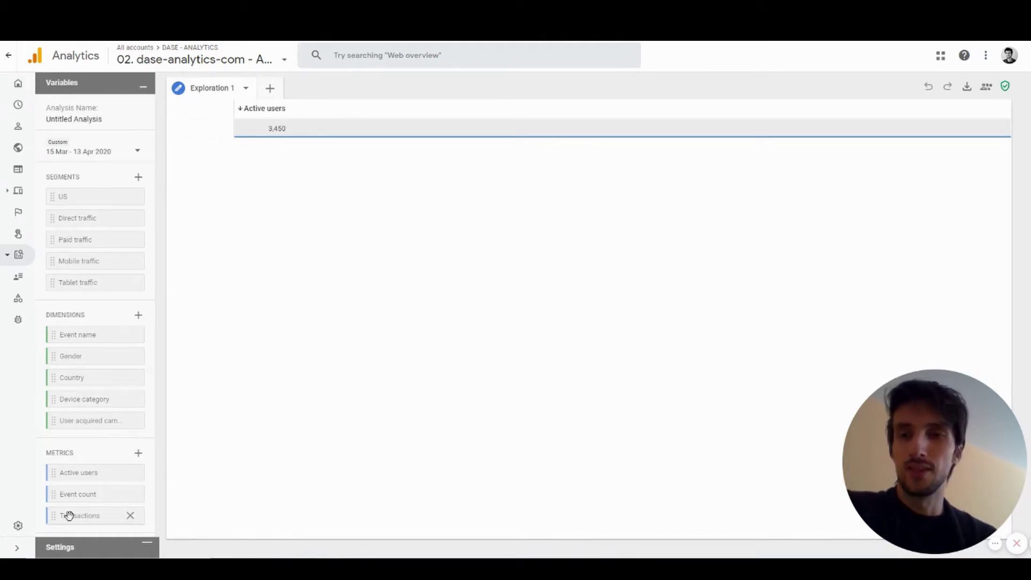
pyautogui.click(145, 547)
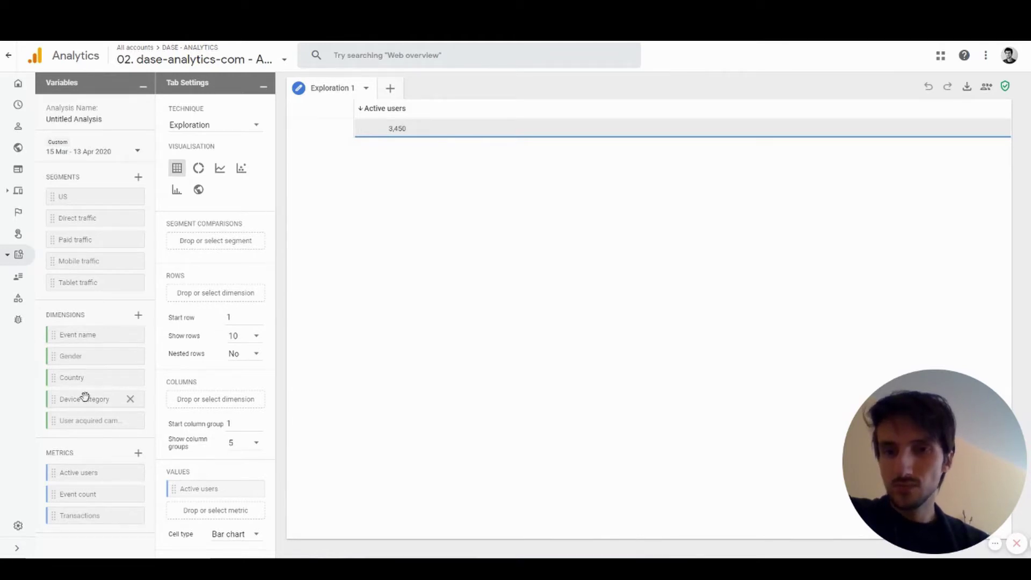
# Add Device category as rows: mobile 2,236, desktop 1,243 and tablet 86 active users
pyautogui.moveTo(65, 402); pyautogui.dragTo(191, 293)
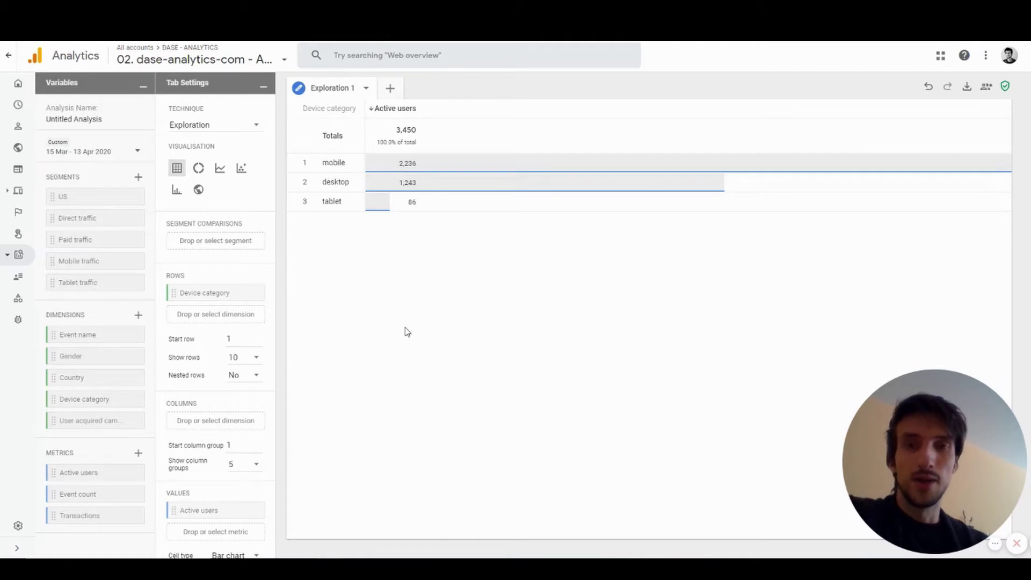
pyautogui.scroll(-3, 225, 469)
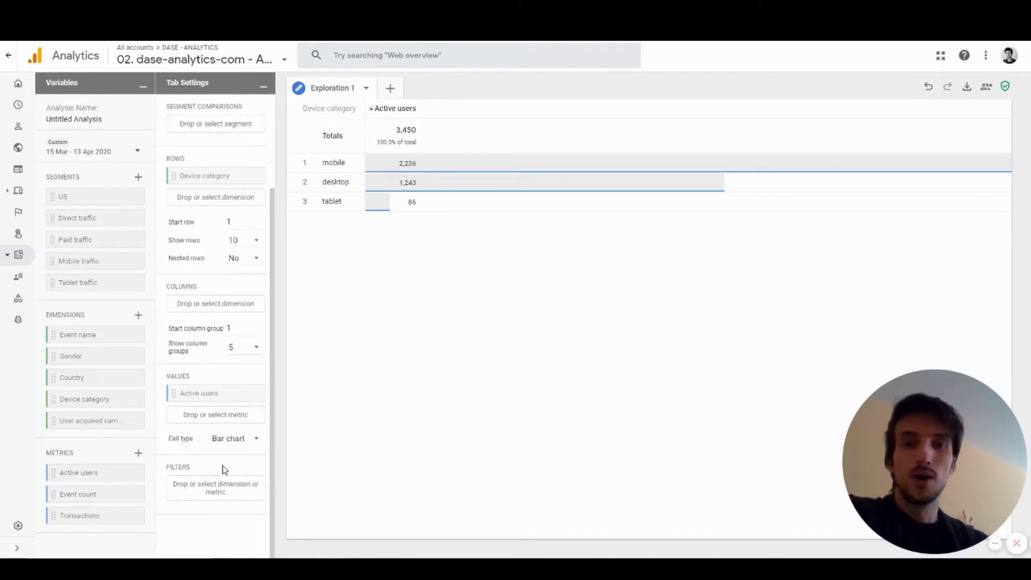
pyautogui.moveTo(224, 469)
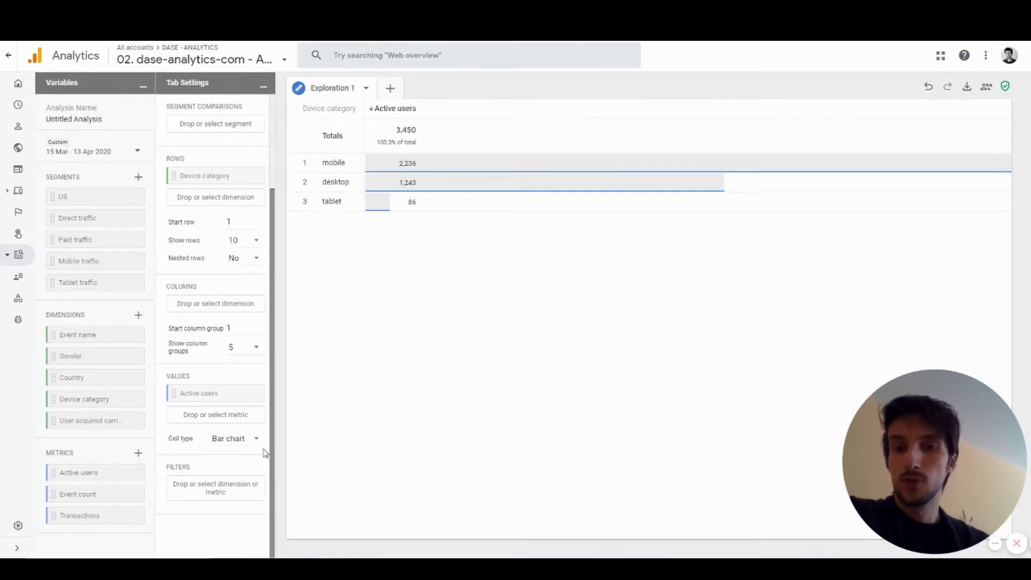
# Set Cell type to Heat map and place Country in the table columns
pyautogui.click(248, 440)
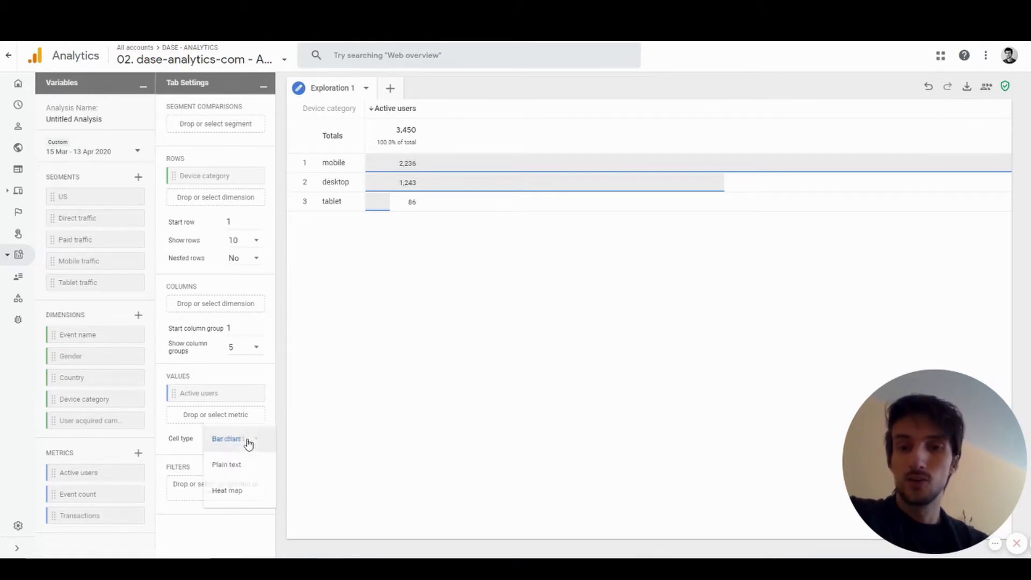
pyautogui.click(220, 497)
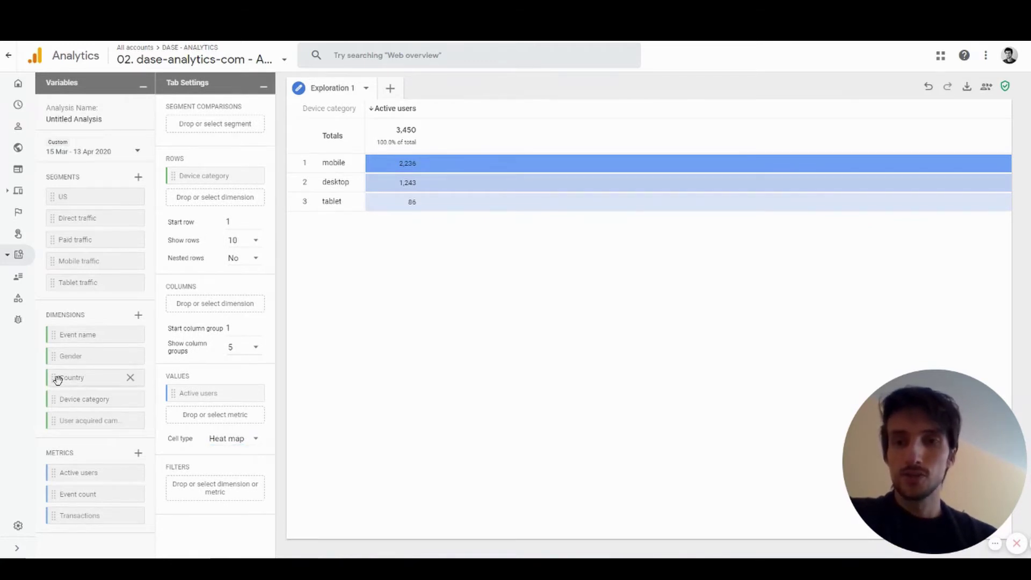
pyautogui.moveTo(50, 379); pyautogui.dragTo(186, 199)
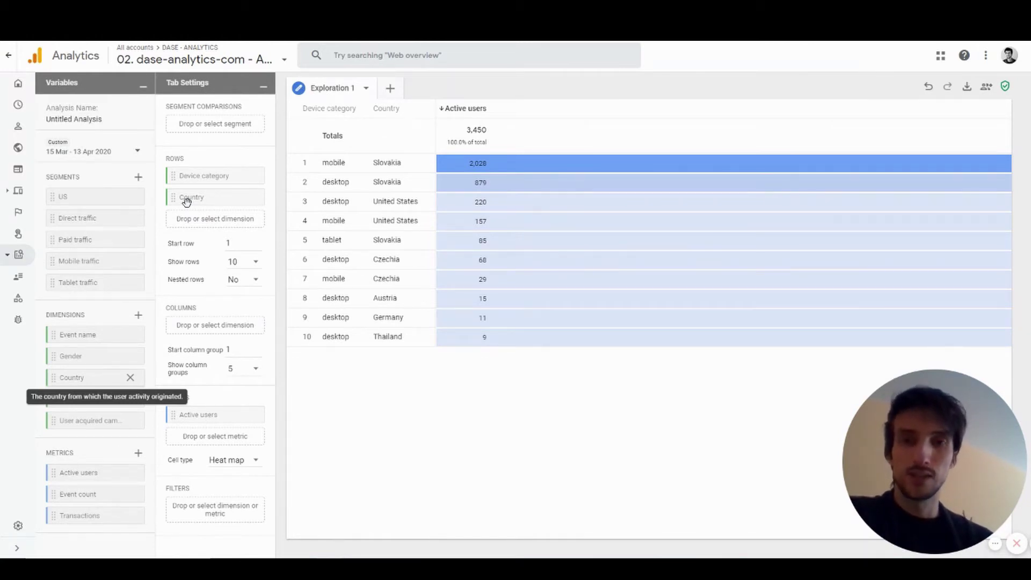
pyautogui.moveTo(186, 201); pyautogui.dragTo(195, 312)
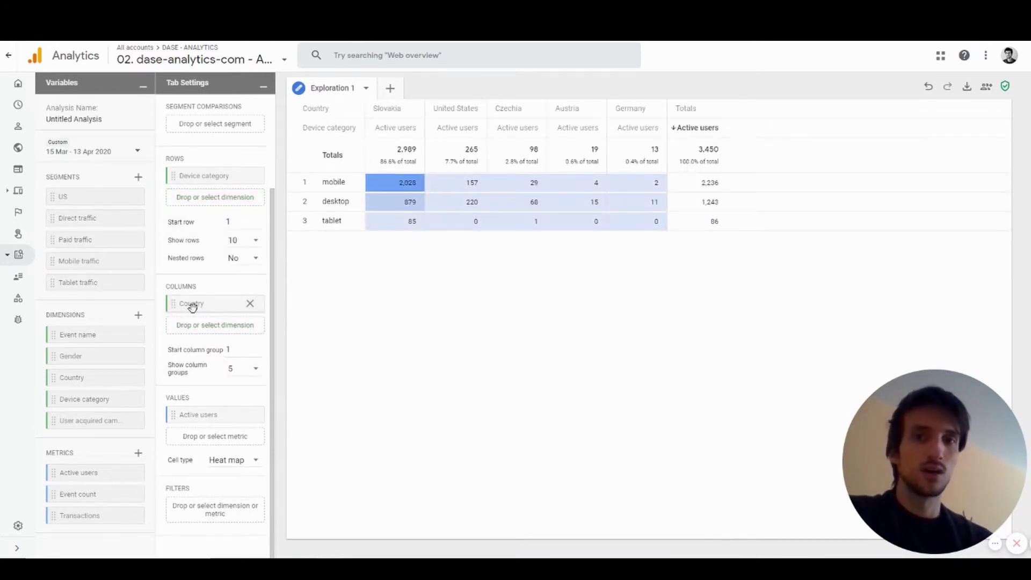
pyautogui.scroll(3, 204, 301)
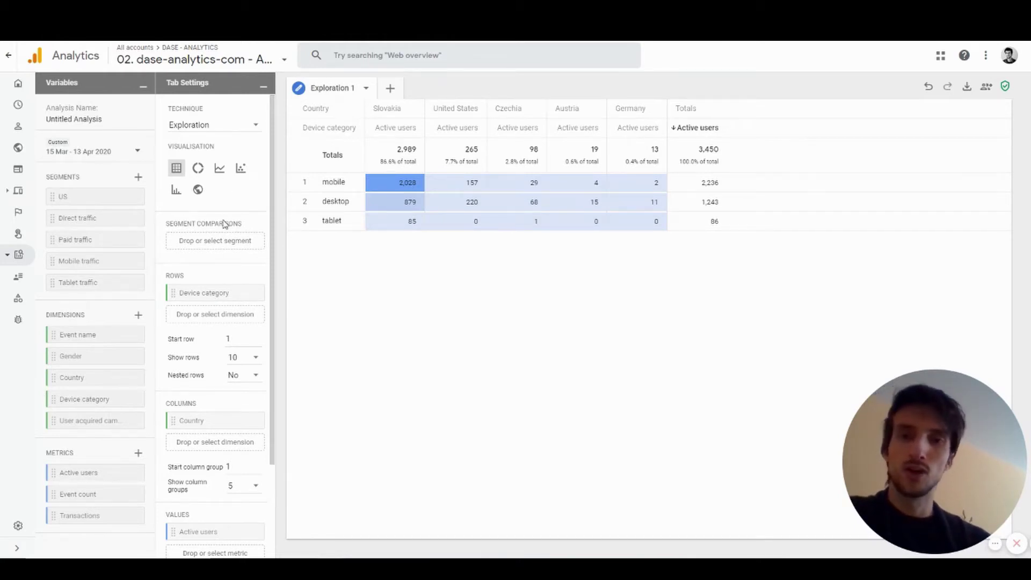
# Switch the visualisation to a line chart and toggle Anomaly Detection off and back on
pyautogui.click(220, 169)
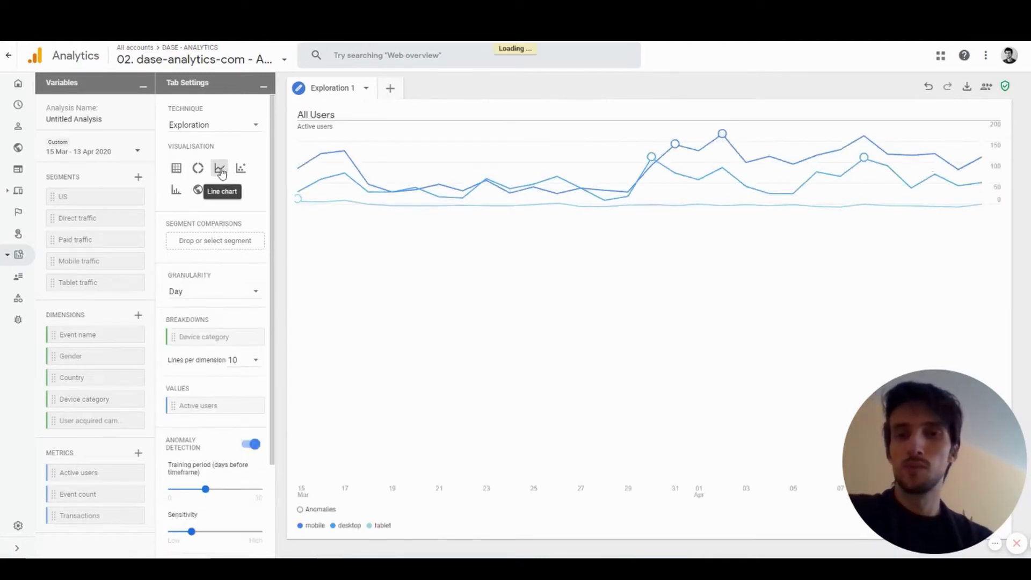
pyautogui.click(243, 445)
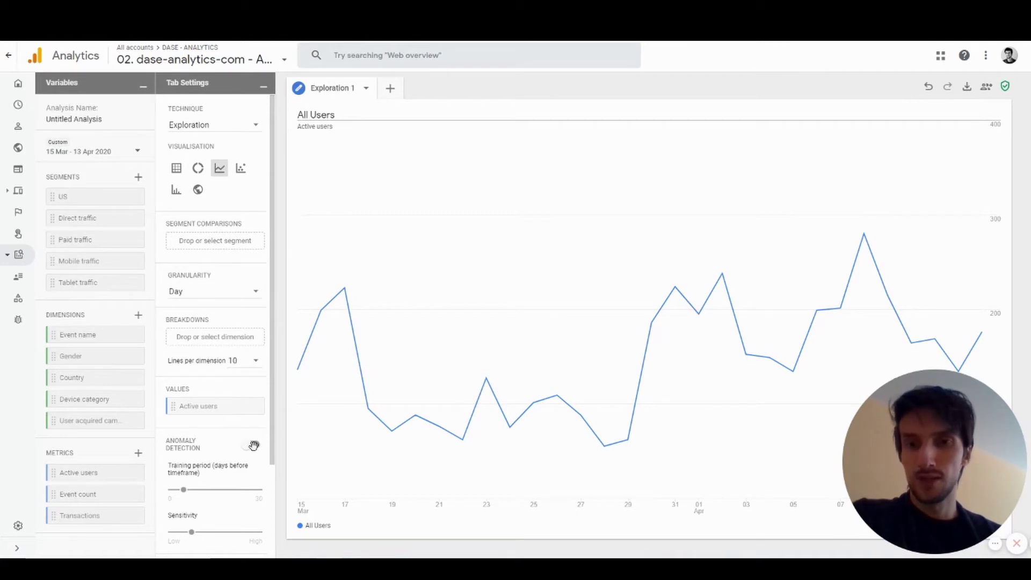
pyautogui.click(253, 445)
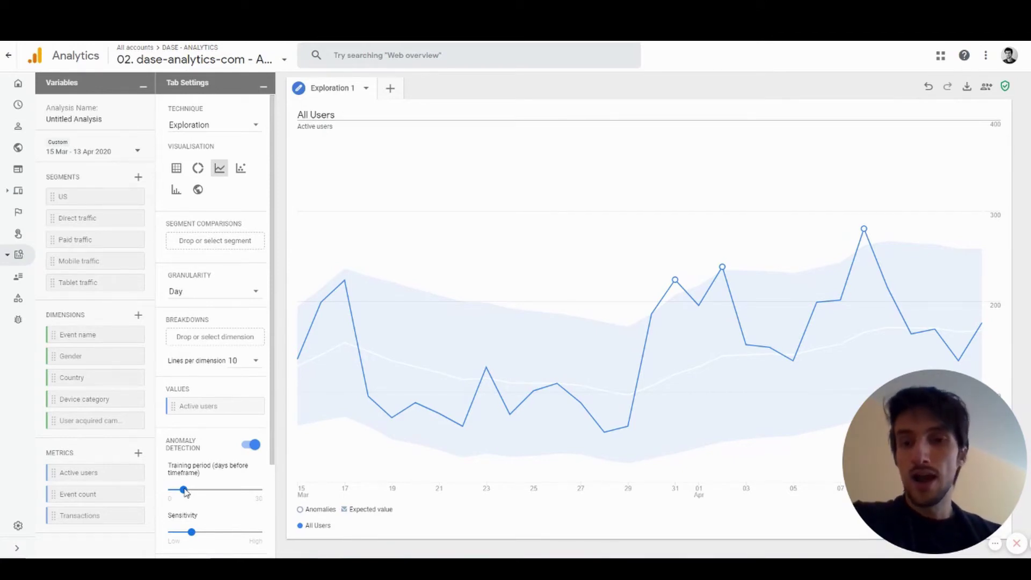
# Raise anomaly sensitivity to 0.25 and inspect flagged days like 17 Mar (223 vs 154 expected)
pyautogui.moveTo(192, 537); pyautogui.dragTo(230, 539)
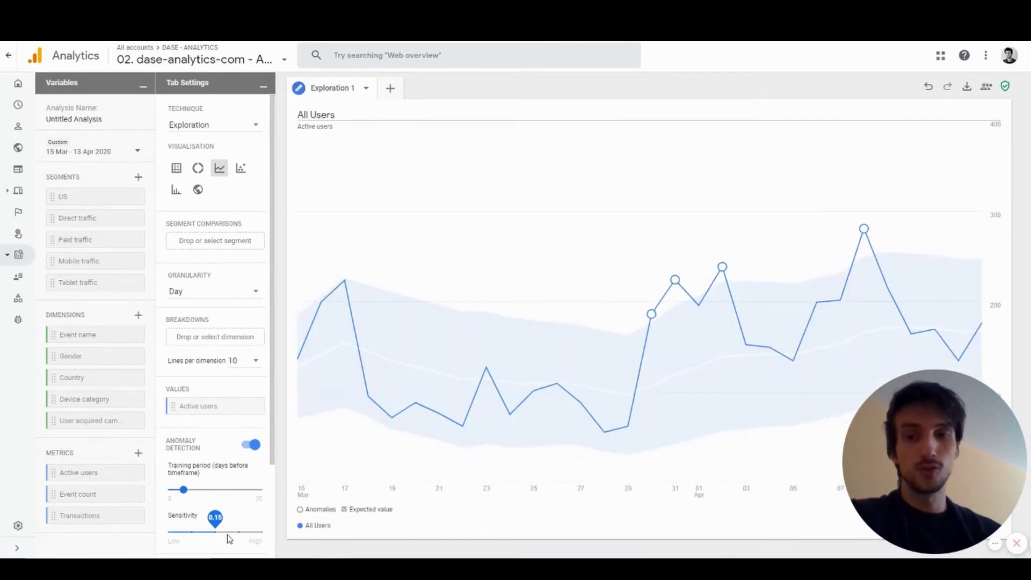
pyautogui.moveTo(215, 525); pyautogui.dragTo(273, 532)
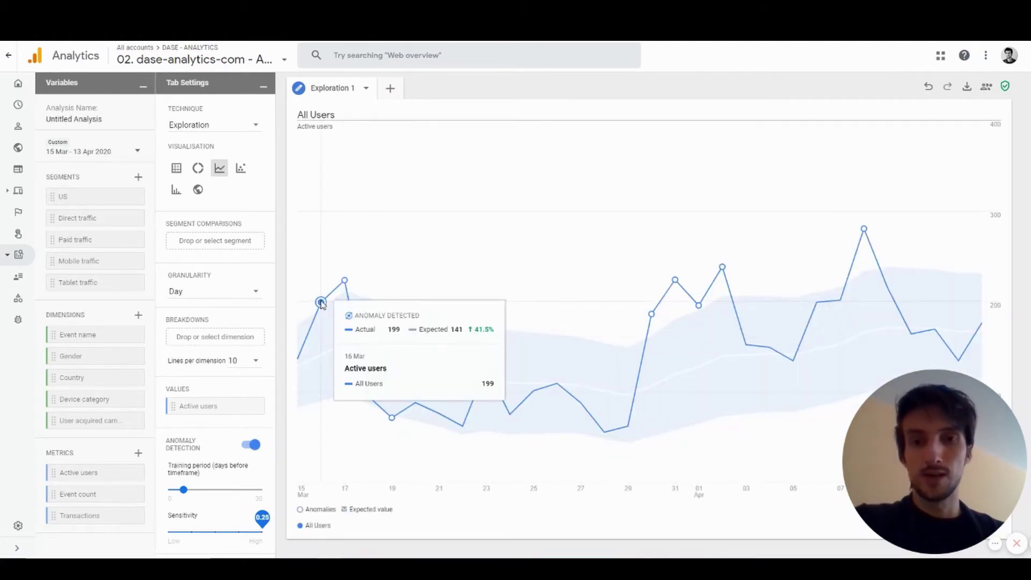
pyautogui.moveTo(342, 286)
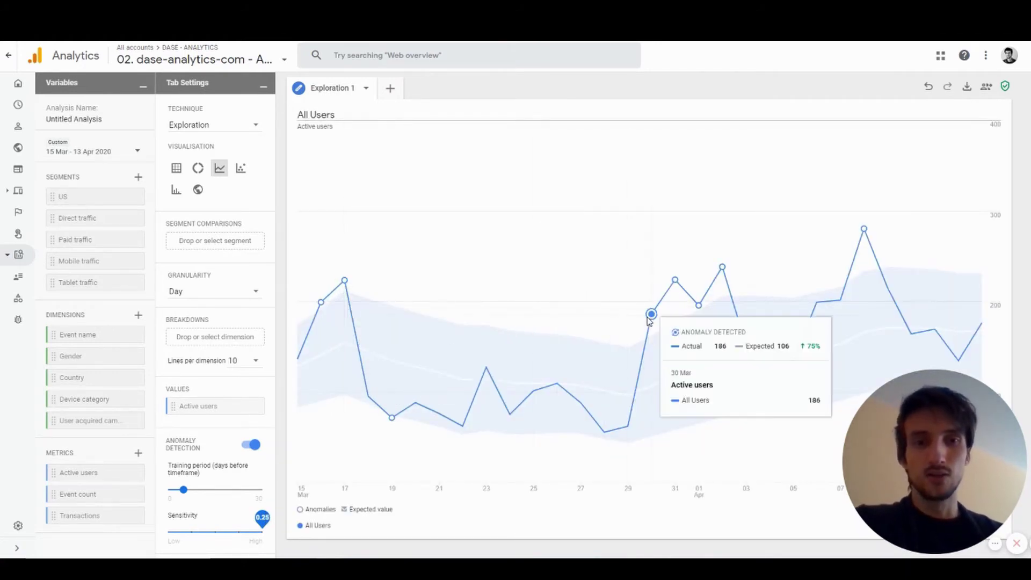
pyautogui.moveTo(666, 289)
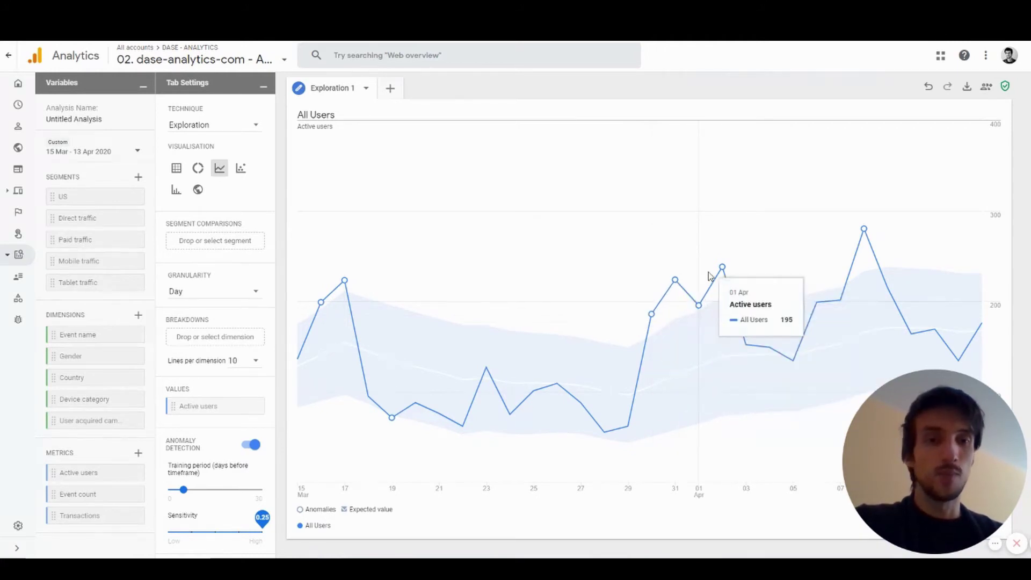
pyautogui.moveTo(719, 275)
pyautogui.moveTo(863, 236)
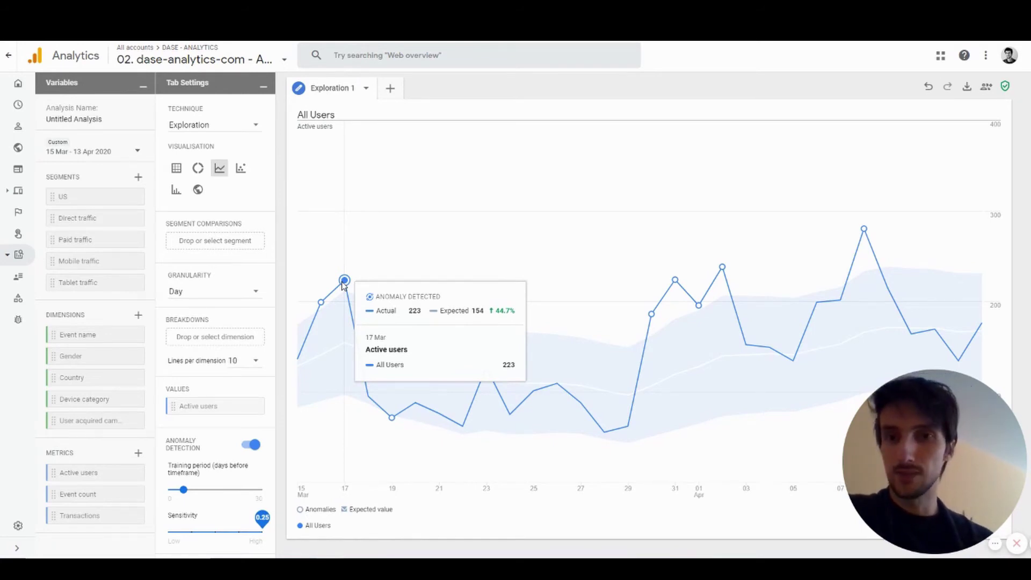
# Change the Technique to Cohort analysis, showing weekly active-user cohorts
pyautogui.click(251, 124)
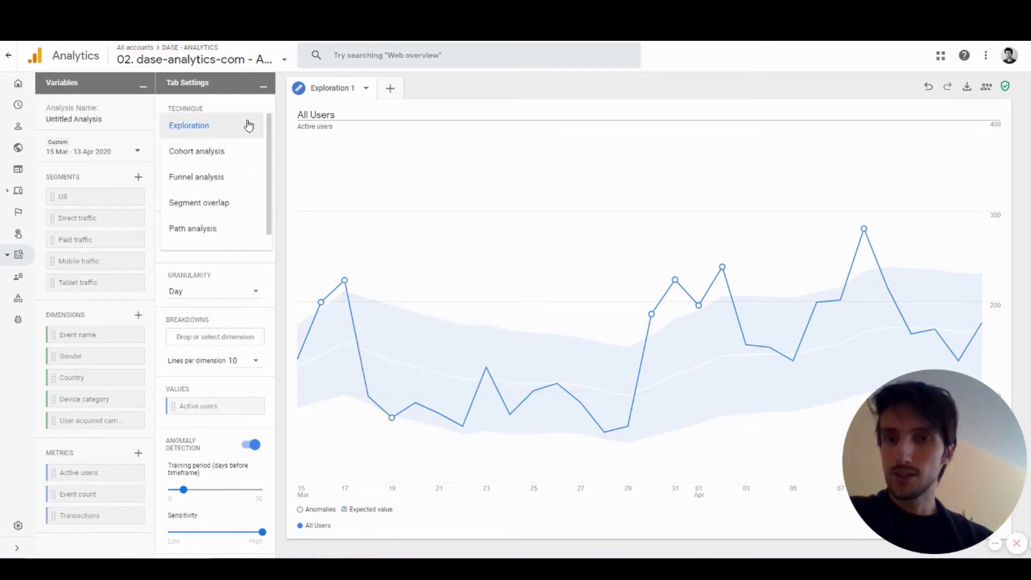
pyautogui.click(195, 153)
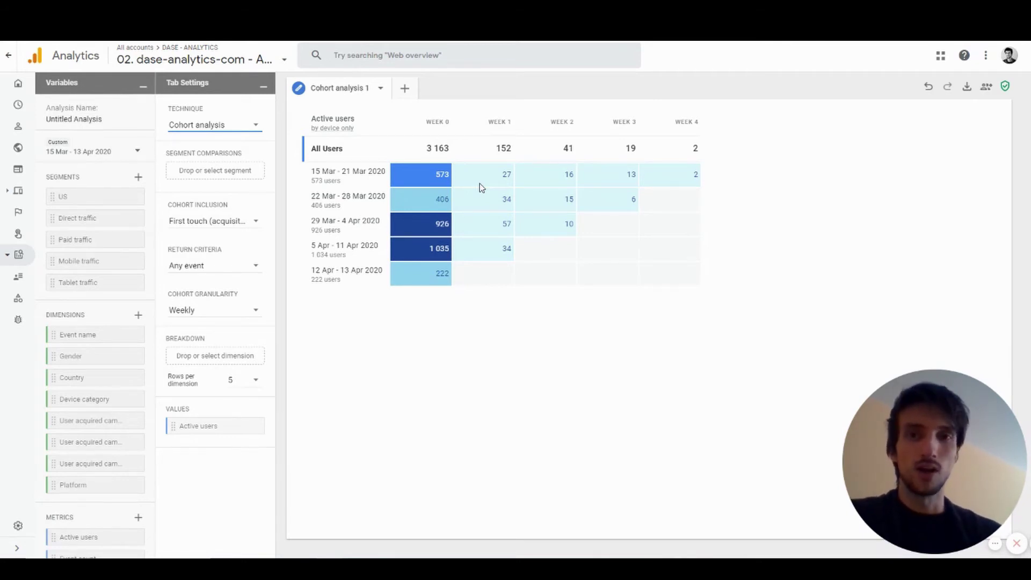
# Change the Technique to Funnel analysis
pyautogui.click(239, 132)
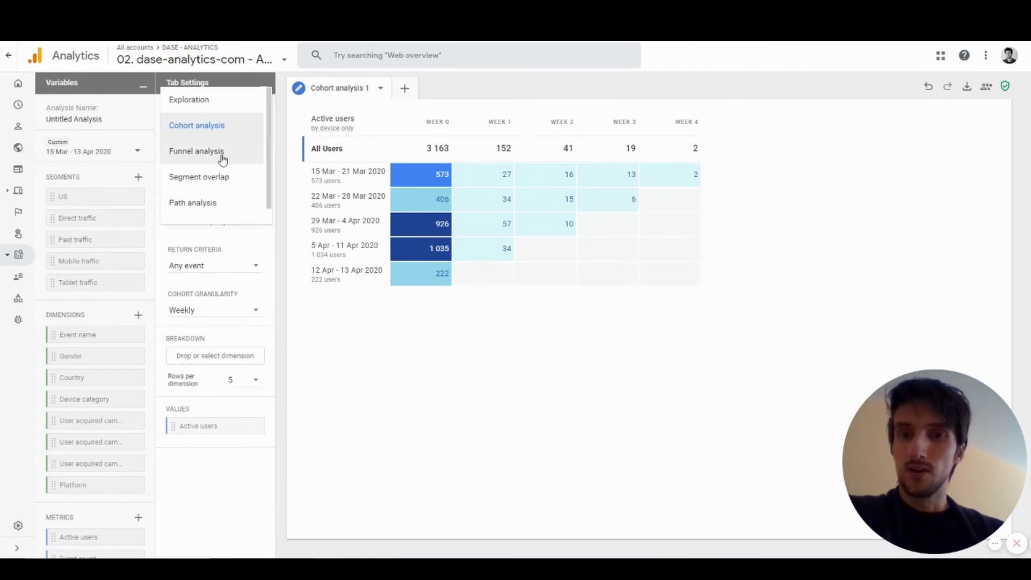
pyautogui.click(223, 158)
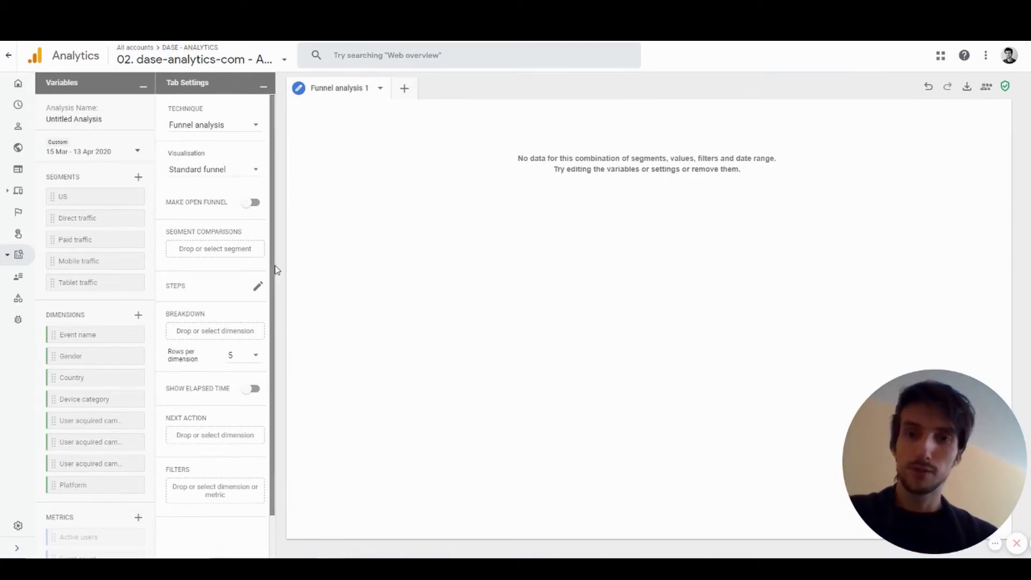
# Define funnel step 1 with the first_visit event condition, named 'First Visit'
pyautogui.click(259, 288)
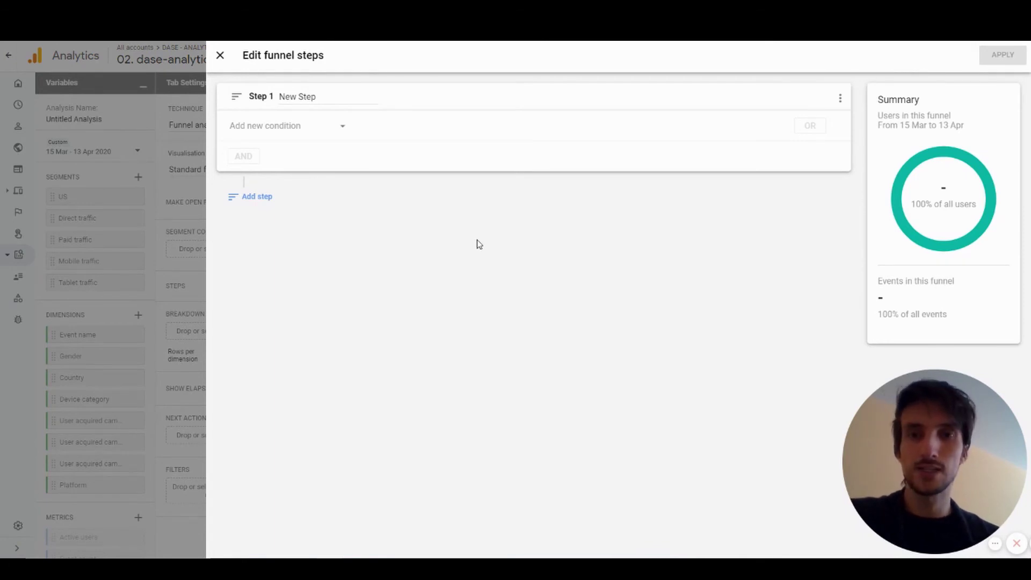
pyautogui.click(339, 133)
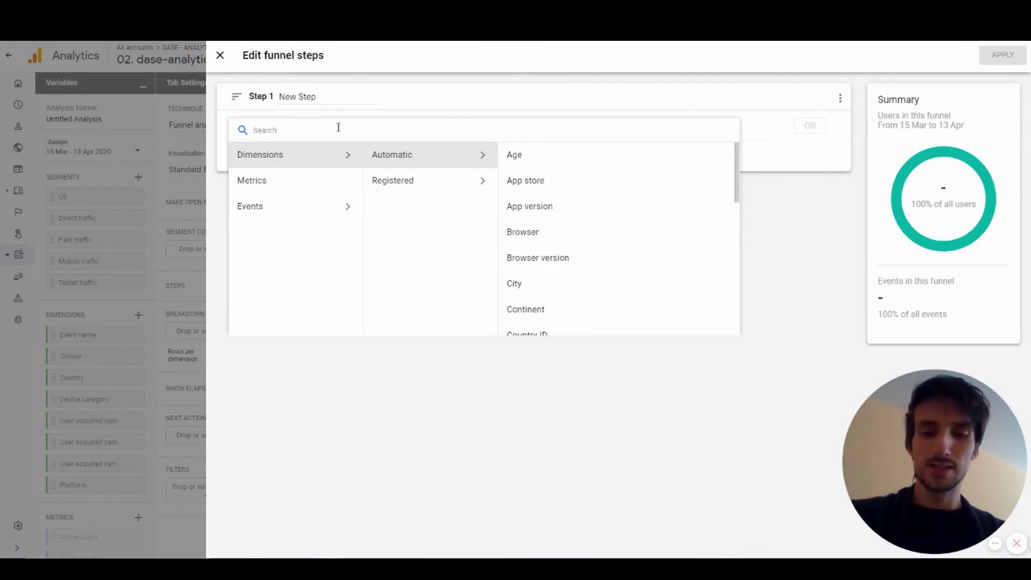
pyautogui.write('visi')
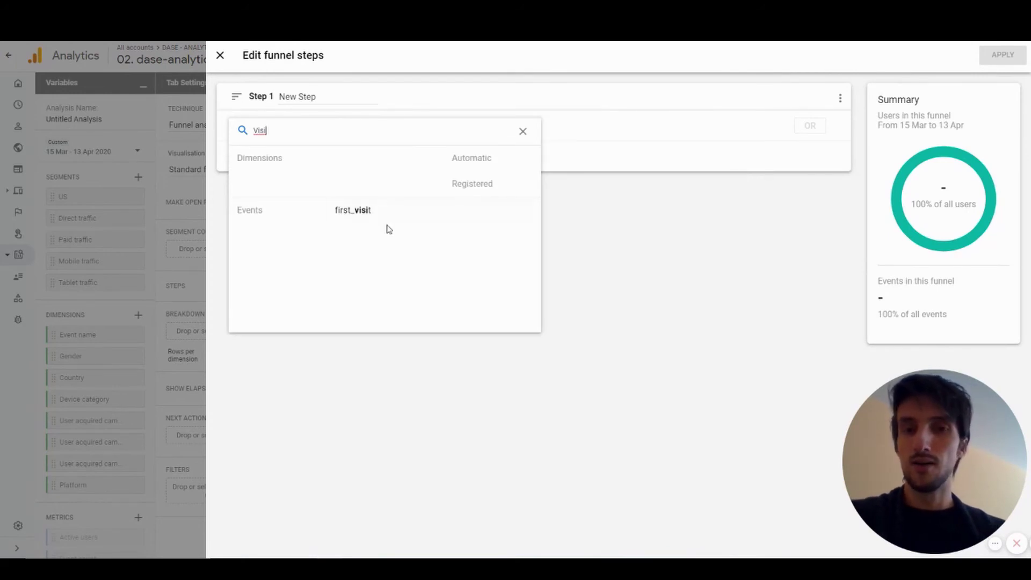
pyautogui.click(376, 220)
pyautogui.click(306, 96)
pyautogui.write('First Visit')
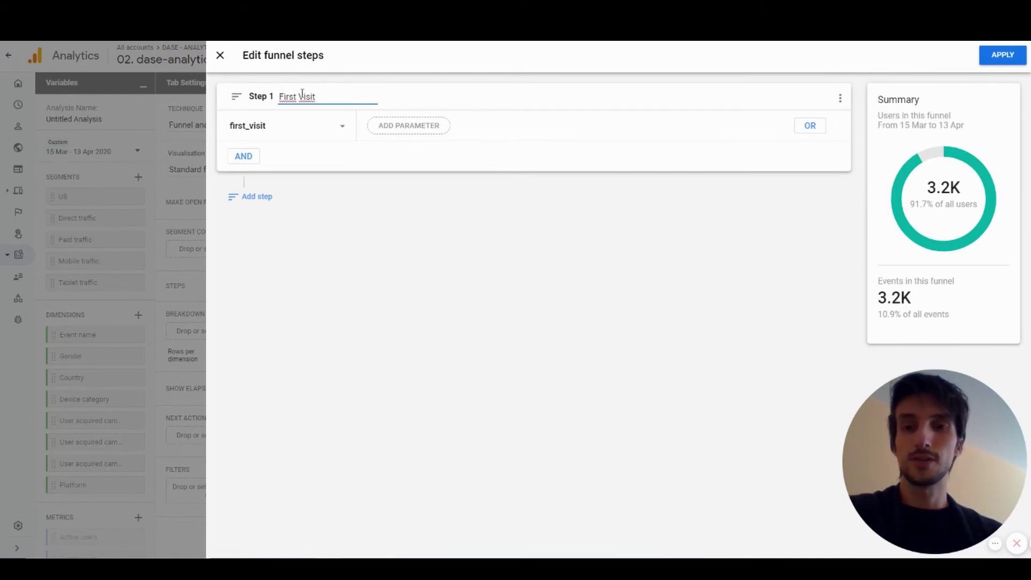
# Add steps named Visited blog, Scroll and Newsletter subscription
pyautogui.click(252, 197)
pyautogui.click(299, 234)
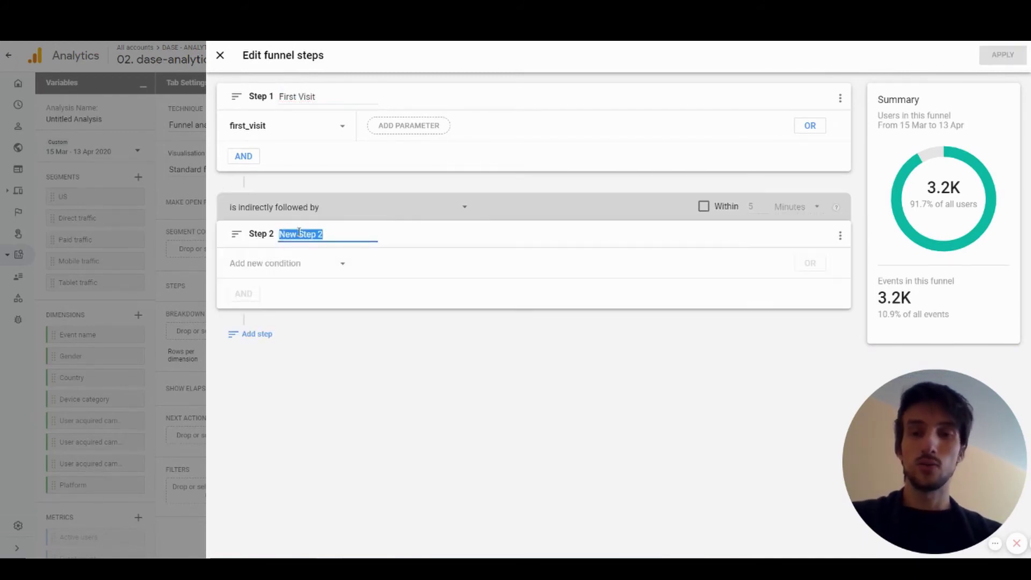
pyautogui.write('Visited blog')
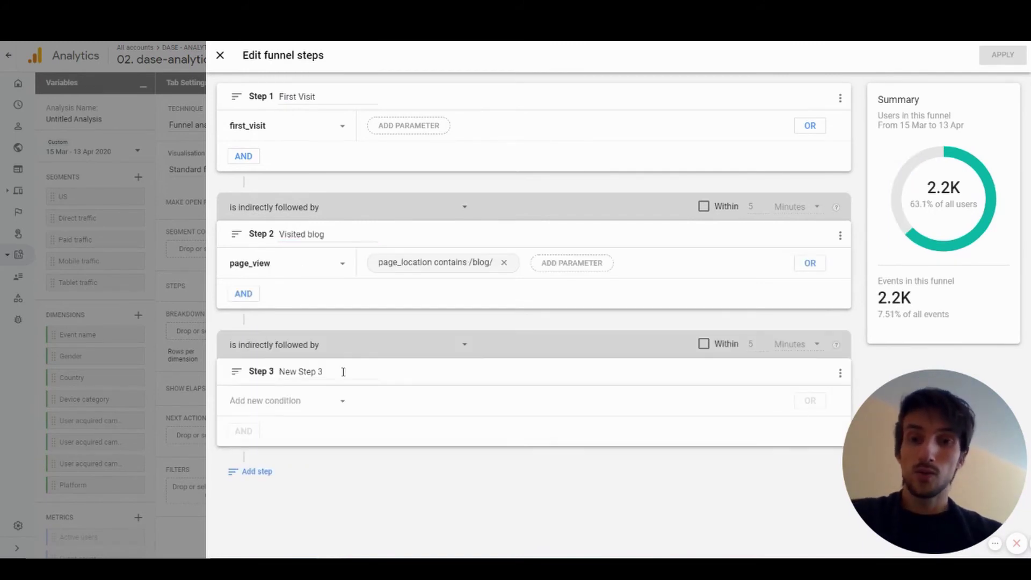
pyautogui.click(341, 373)
pyautogui.write('Scroll')
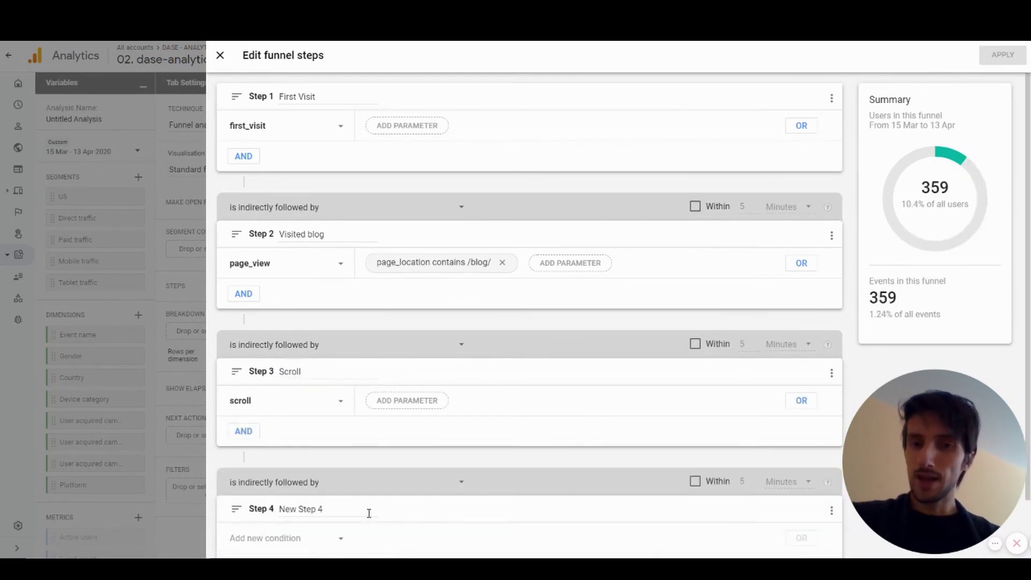
pyautogui.scroll(-1, 368, 512)
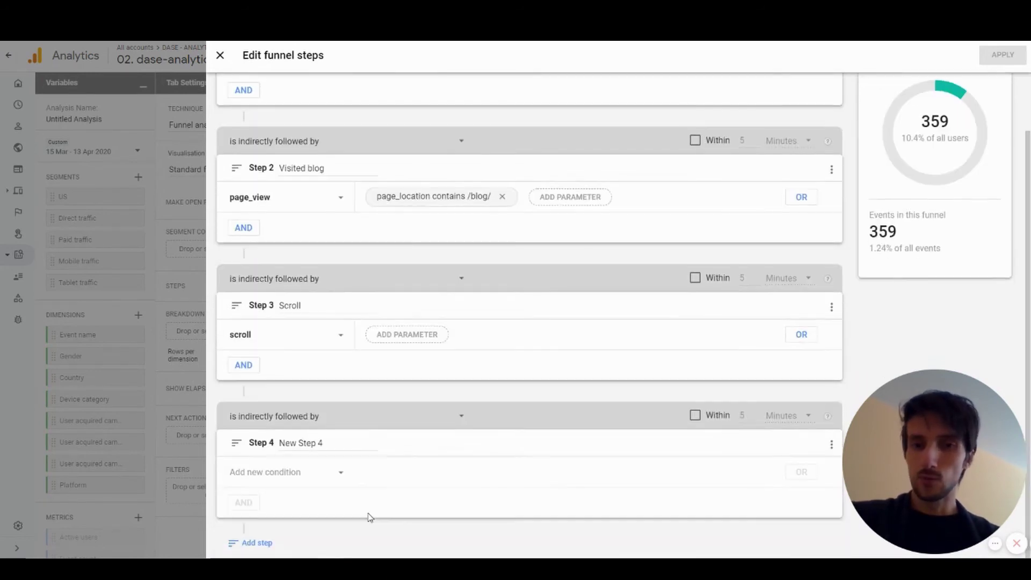
pyautogui.click(331, 443)
pyautogui.write('Newsl')
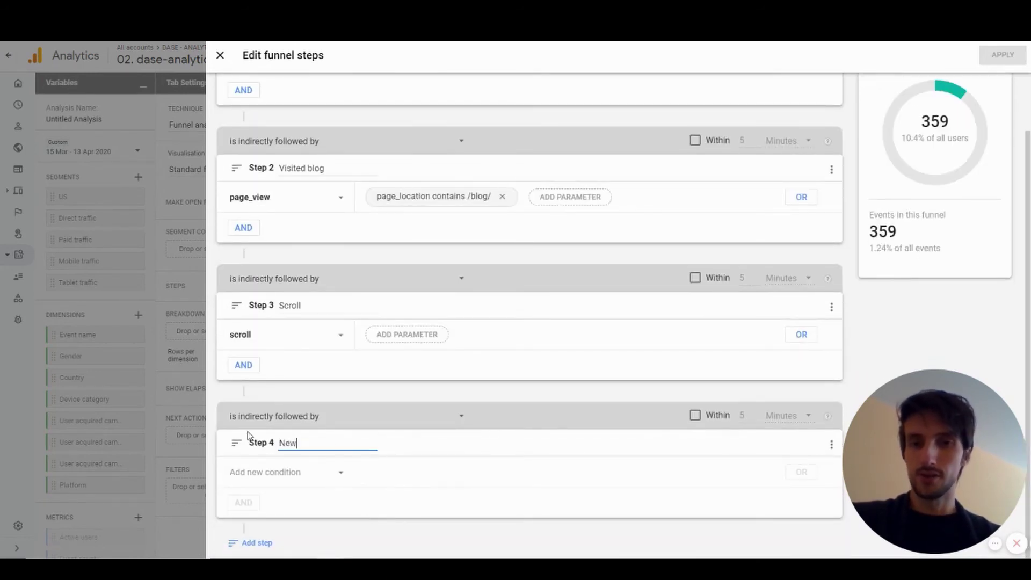
pyautogui.write('etter subscription')
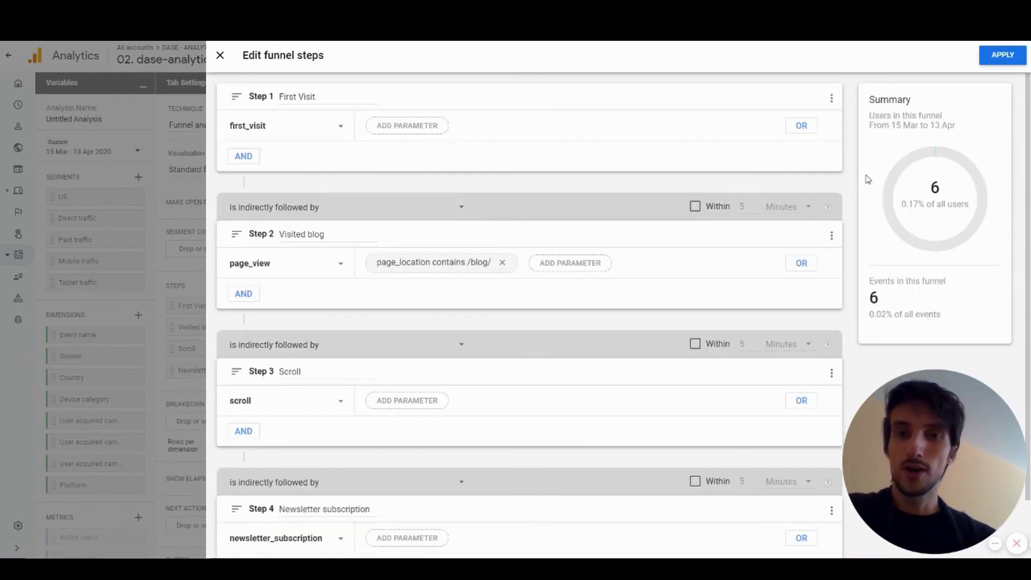
# Apply the four funnel steps: 3,163 first visits, 2,178 blog visitors, 359 scrolls, 6 newsletter subscriptions
pyautogui.click(1002, 55)
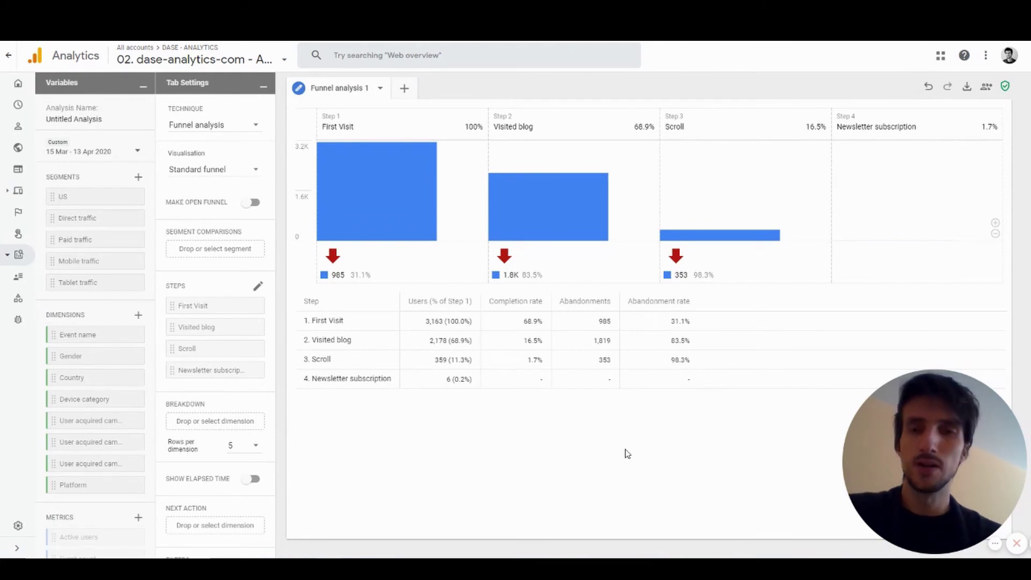
pyautogui.moveTo(408, 232)
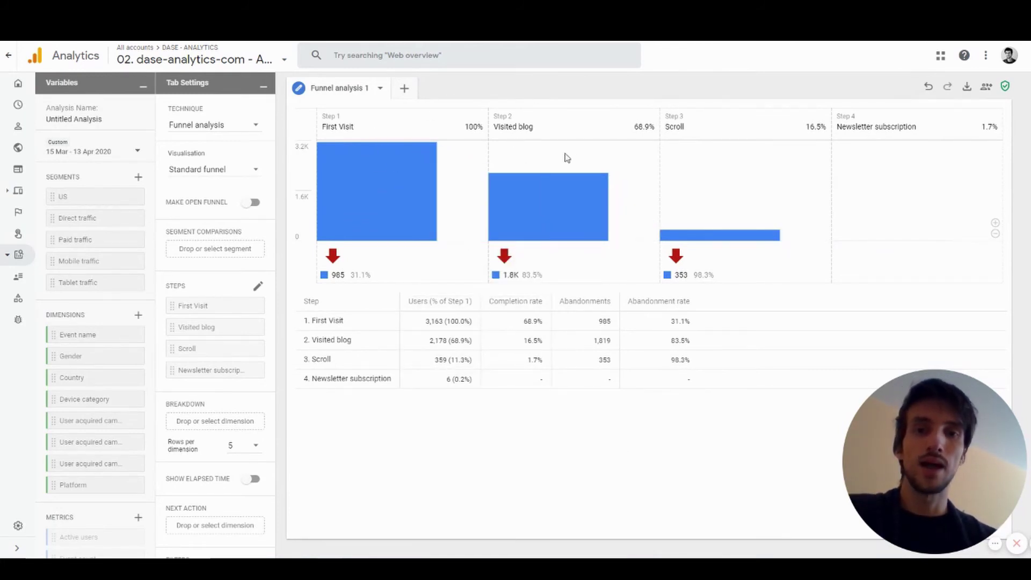
pyautogui.moveTo(522, 192)
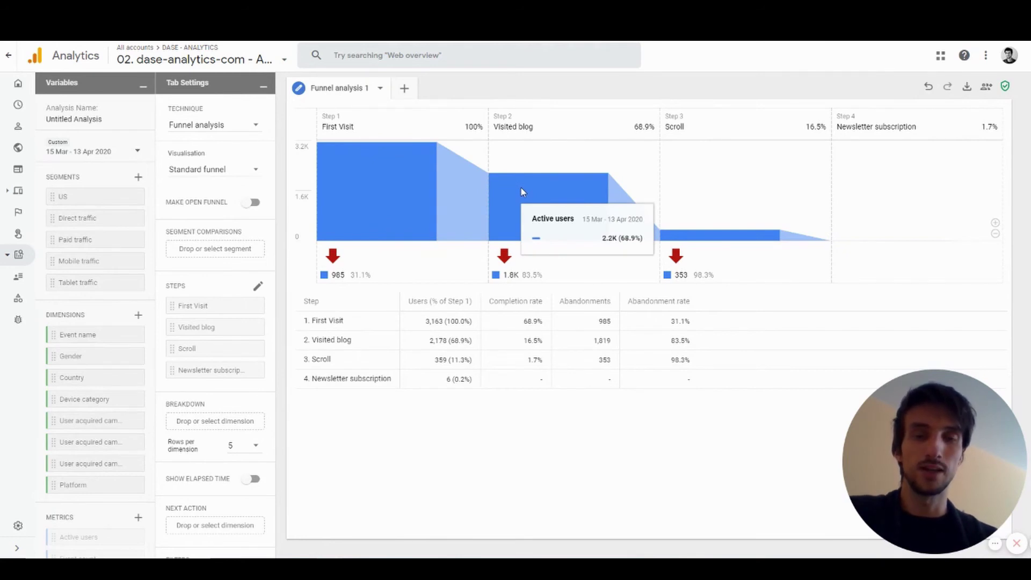
# Set the technique to Segment overlap and add the Mobile traffic and Paid traffic segments
pyautogui.click(215, 125)
pyautogui.click(204, 157)
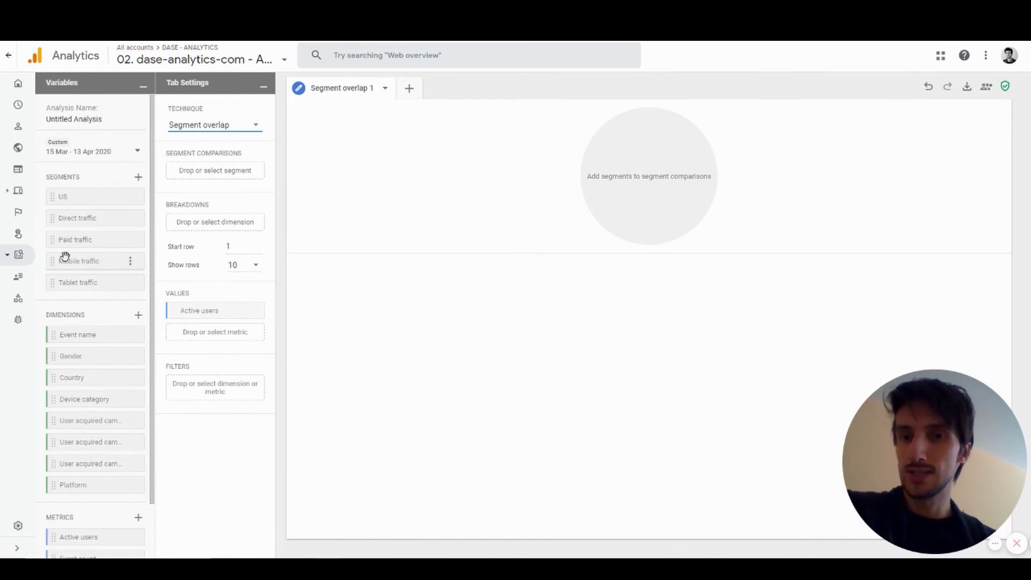
pyautogui.moveTo(65, 261)
pyautogui.moveTo(65, 261); pyautogui.dragTo(187, 173)
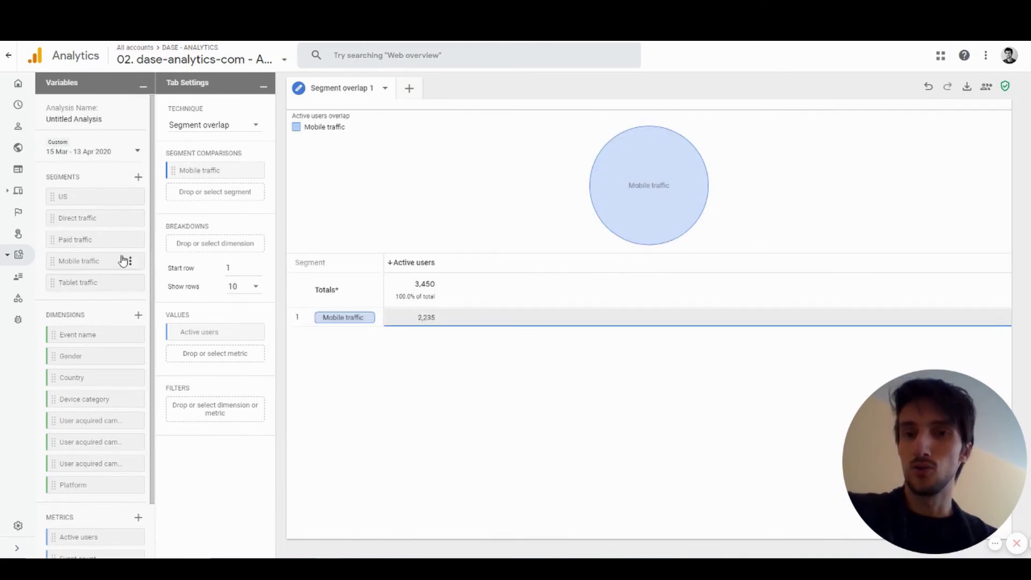
pyautogui.moveTo(80, 240); pyautogui.dragTo(204, 195)
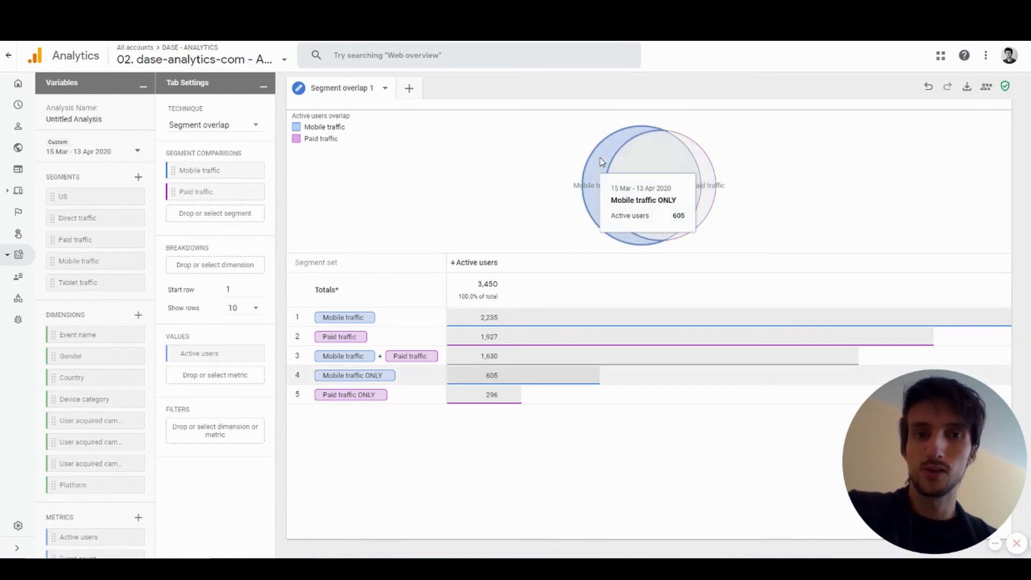
# Check the actions for the Mobile/Paid overlapping users, then add the US segment to the comparison
pyautogui.moveTo(668, 173)
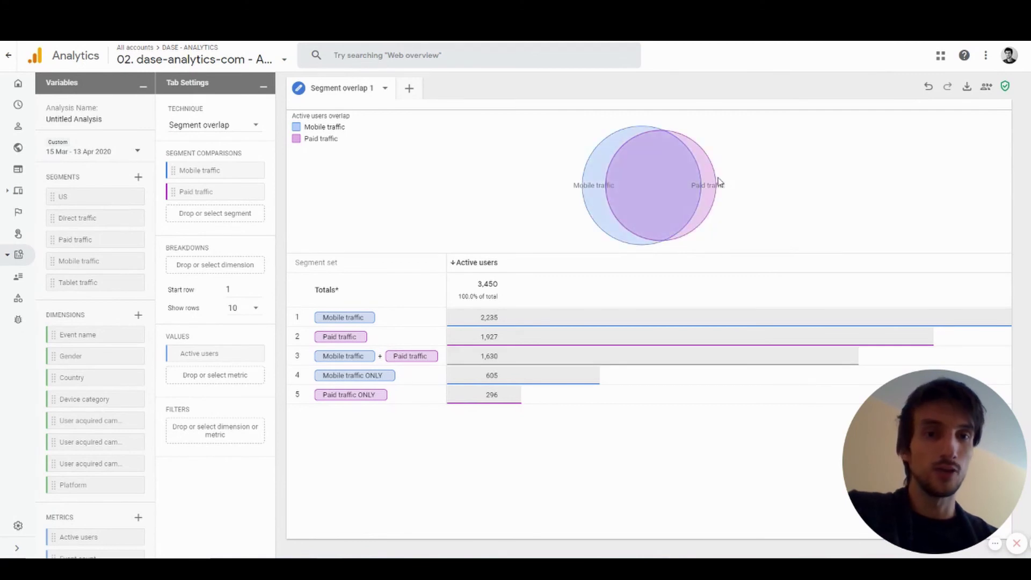
pyautogui.moveTo(712, 181)
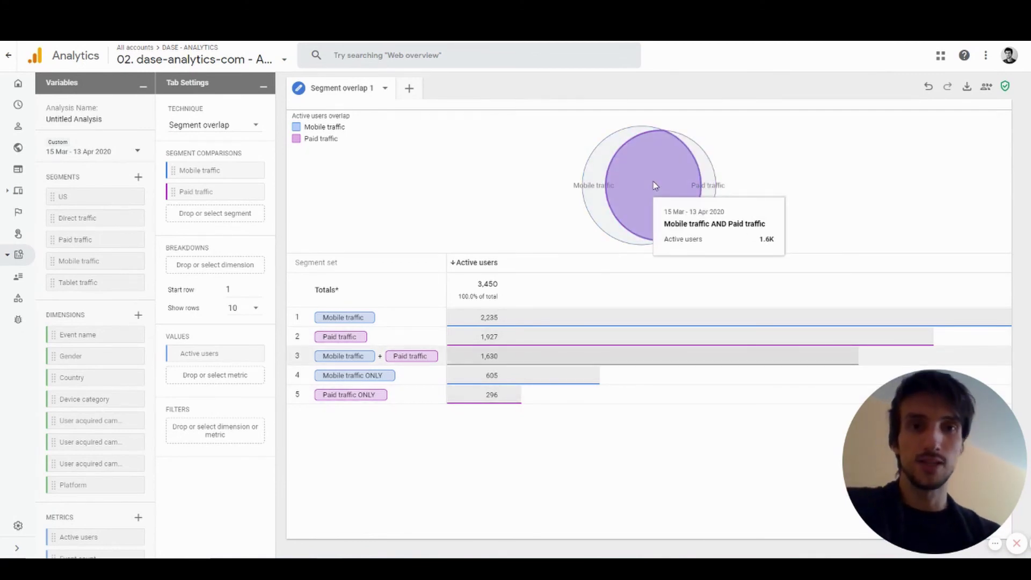
pyautogui.rightClick(653, 182)
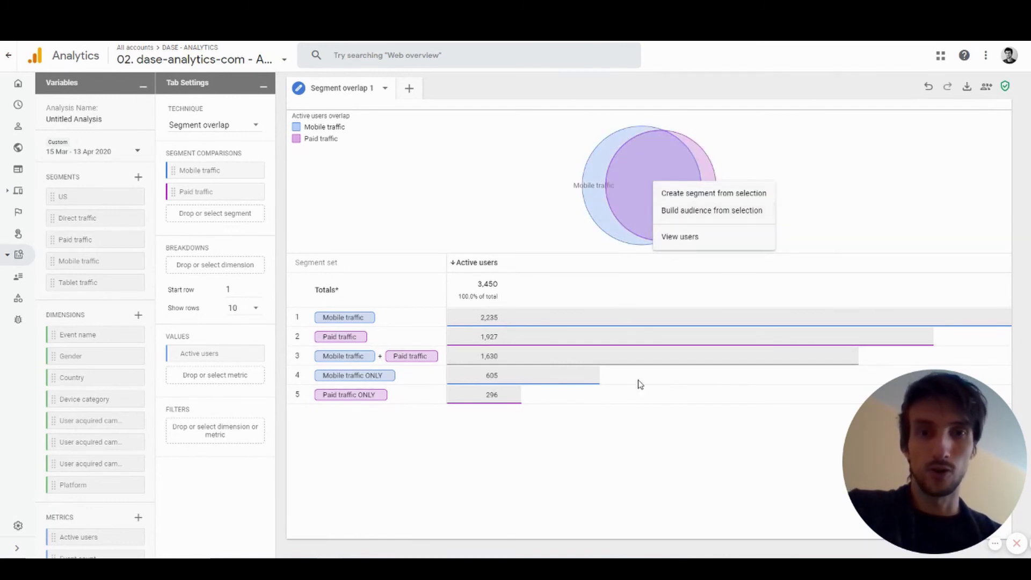
pyautogui.click(664, 460)
pyautogui.moveTo(652, 223)
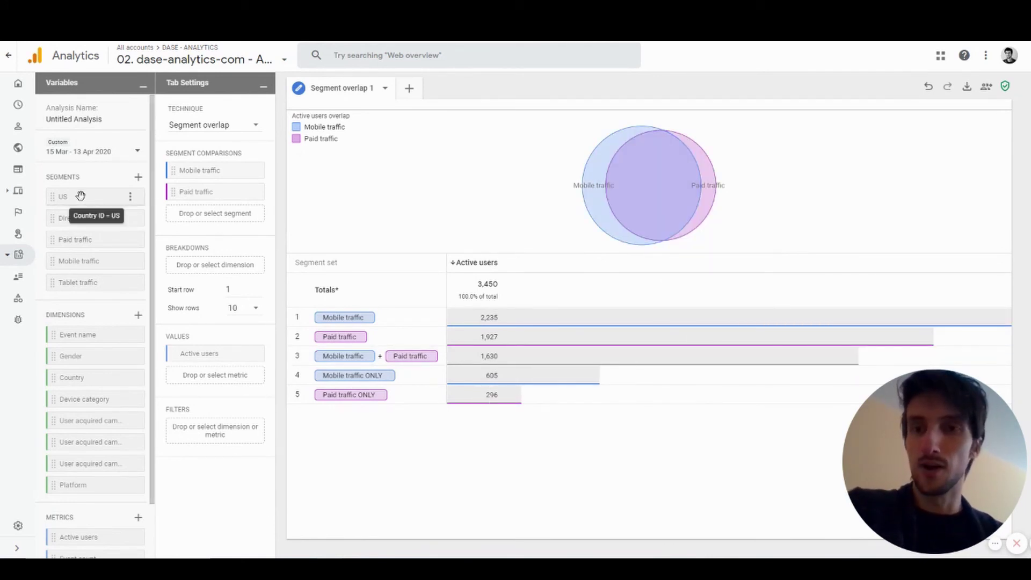
pyautogui.moveTo(81, 195); pyautogui.dragTo(203, 213)
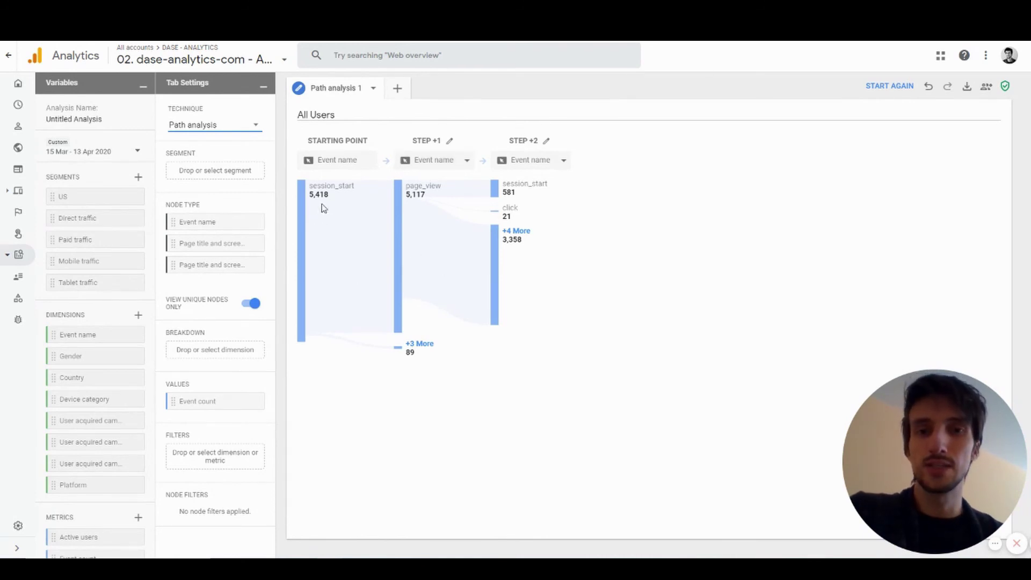
# Show Page title and screen name at Step +1 and expand the pages after DASE | Digital analytics agency
pyautogui.moveTo(328, 196)
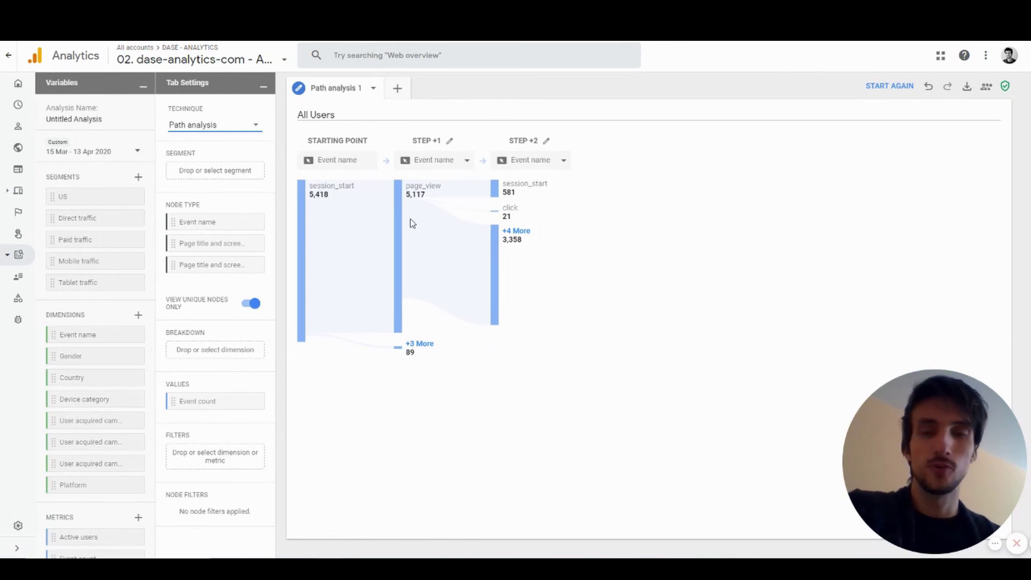
pyautogui.click(438, 161)
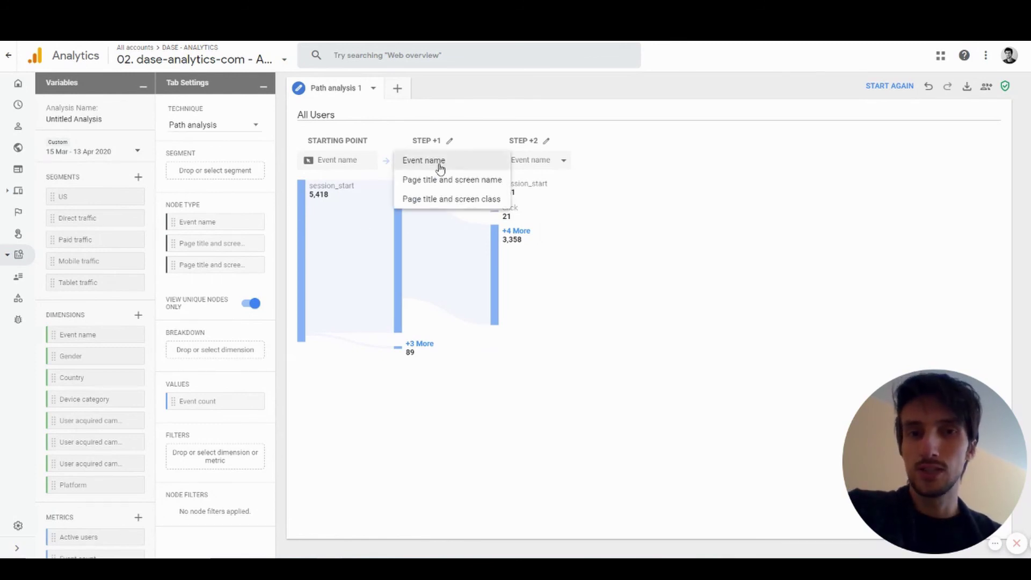
pyautogui.click(428, 180)
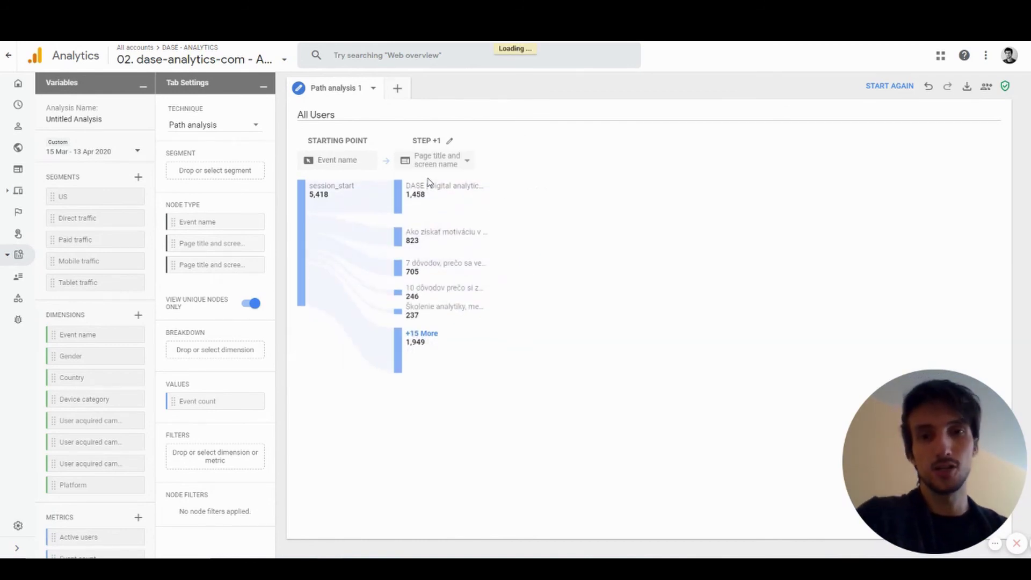
pyautogui.moveTo(427, 196)
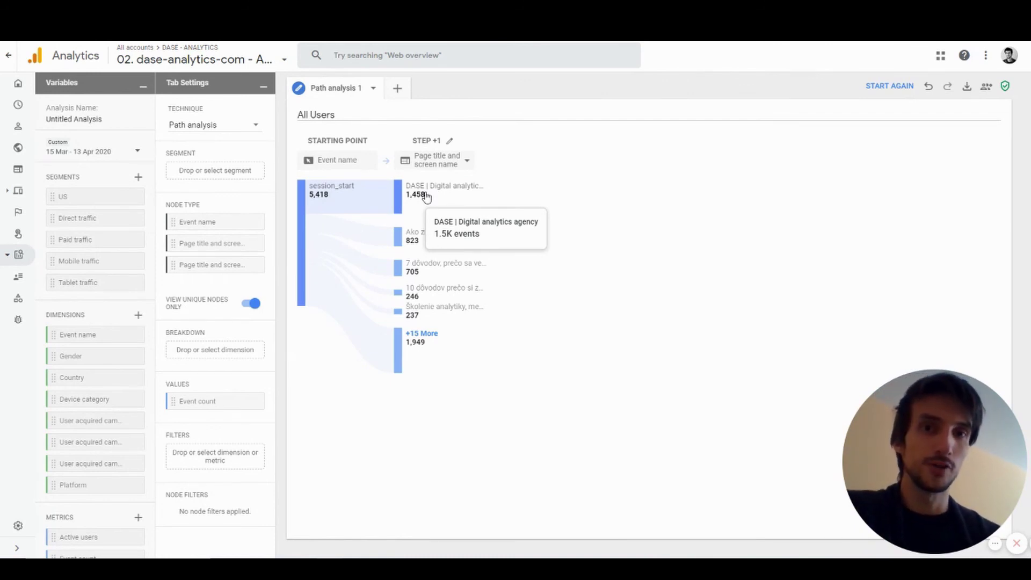
pyautogui.click(427, 197)
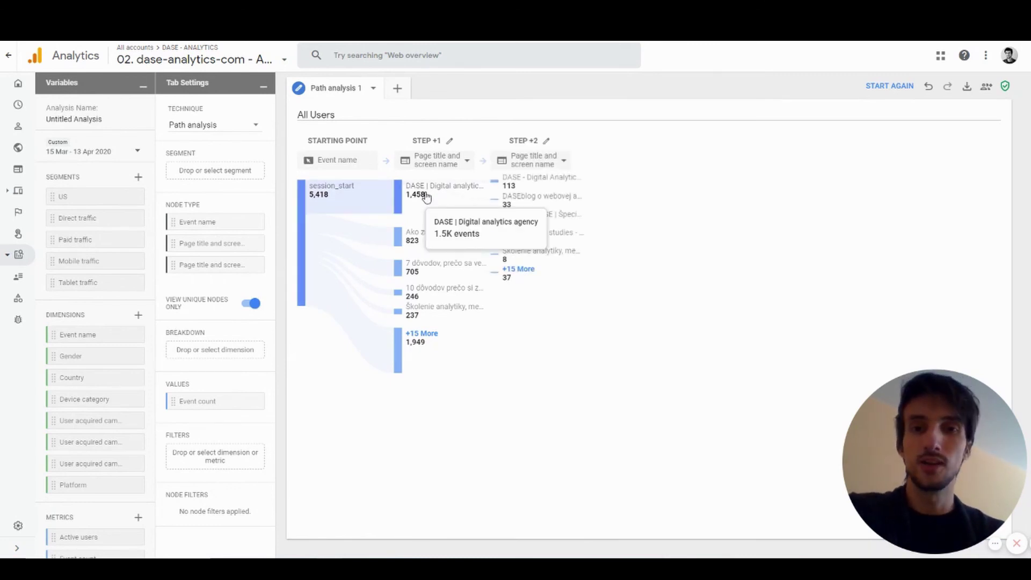
# Restart the path with Ebooky - DASE page title as the ending point and expand the step before it
pyautogui.click(889, 86)
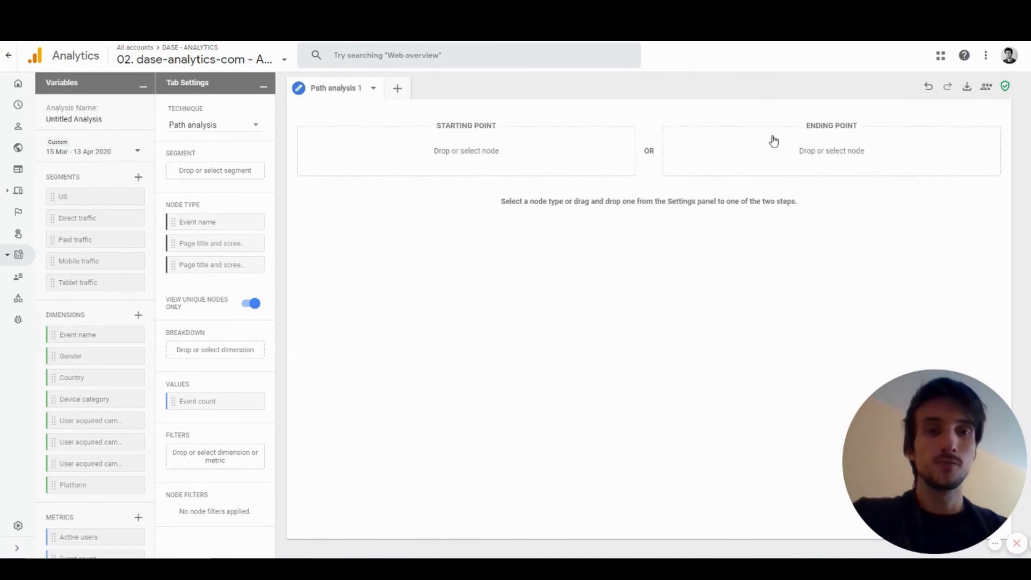
pyautogui.click(773, 141)
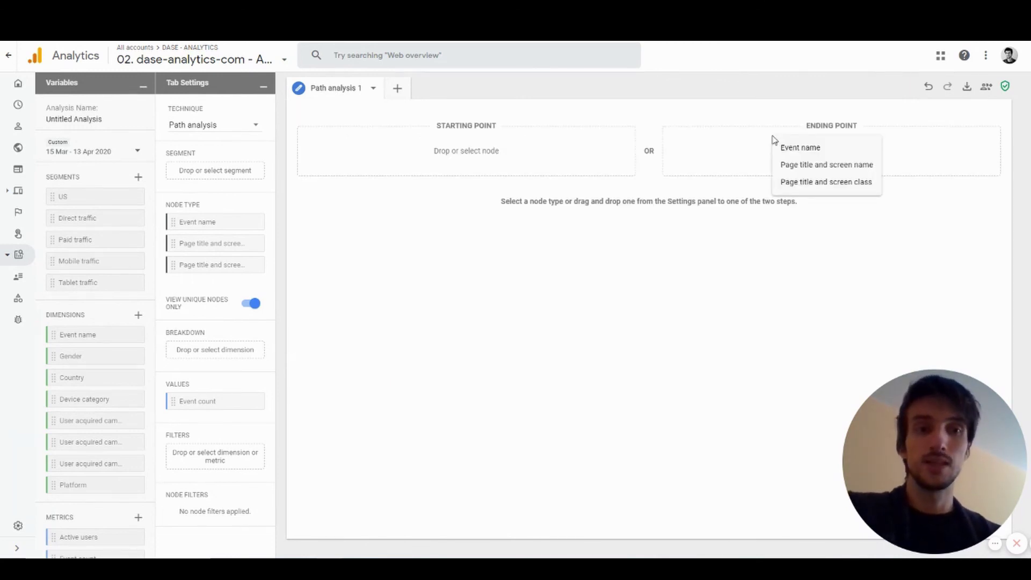
pyautogui.click(808, 165)
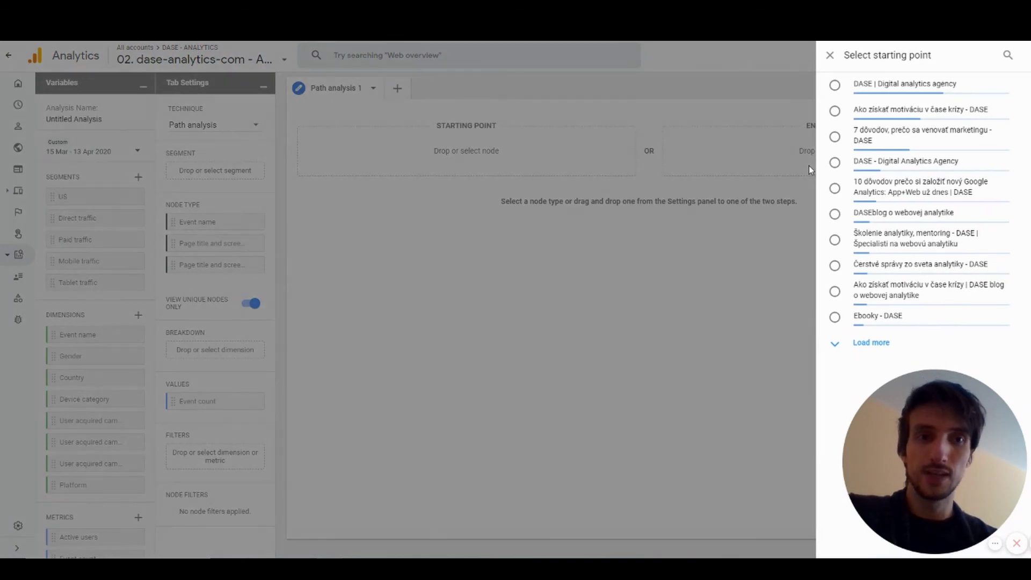
pyautogui.click(833, 319)
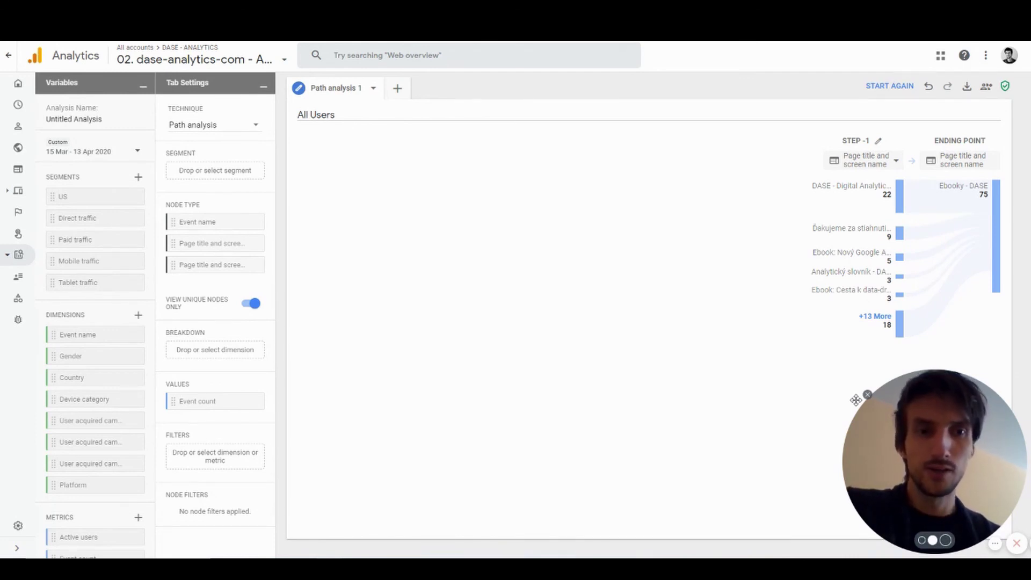
pyautogui.click(899, 196)
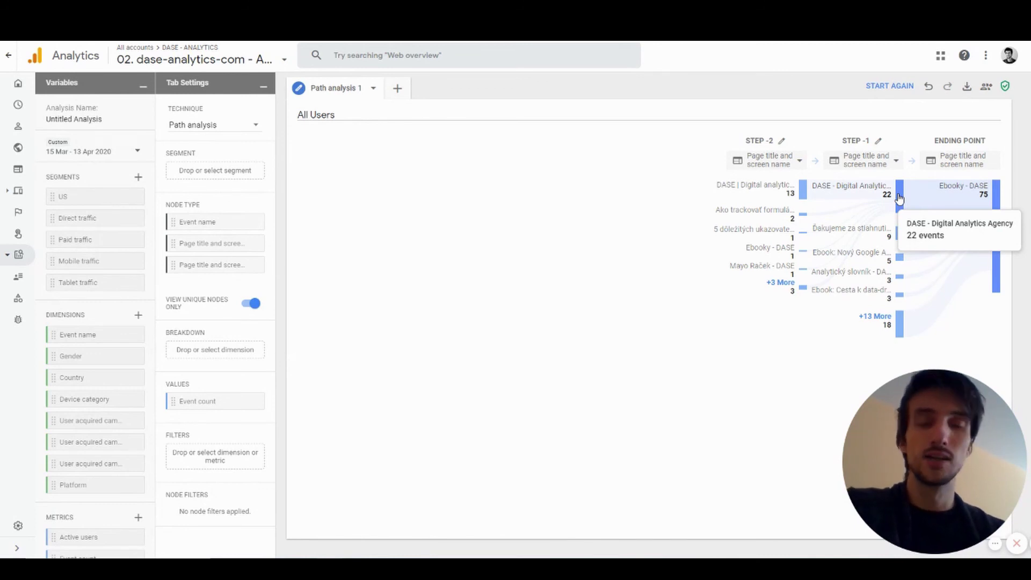
# Go Home to the Users overview report showing 3.2K users
pyautogui.click(19, 125)
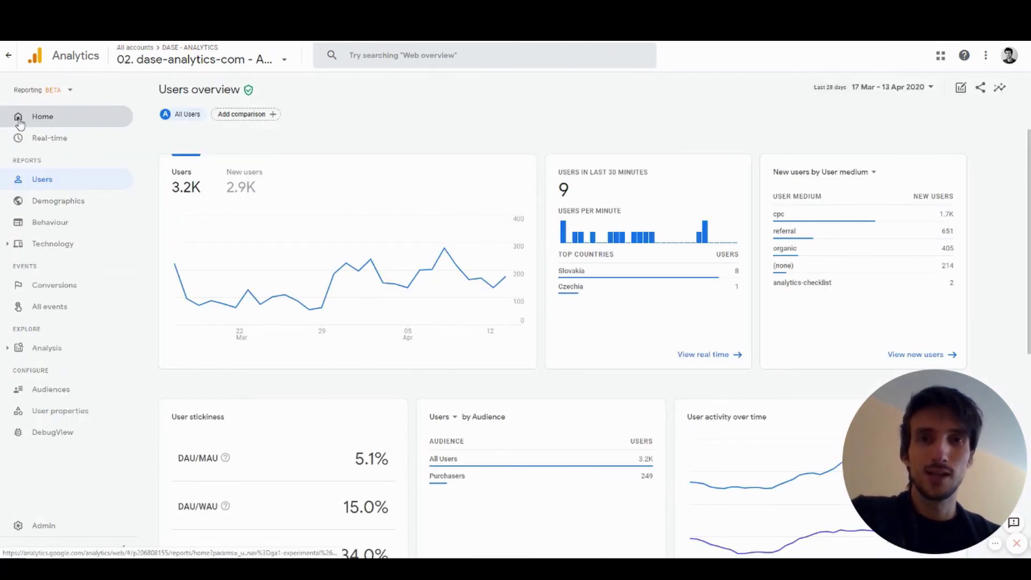